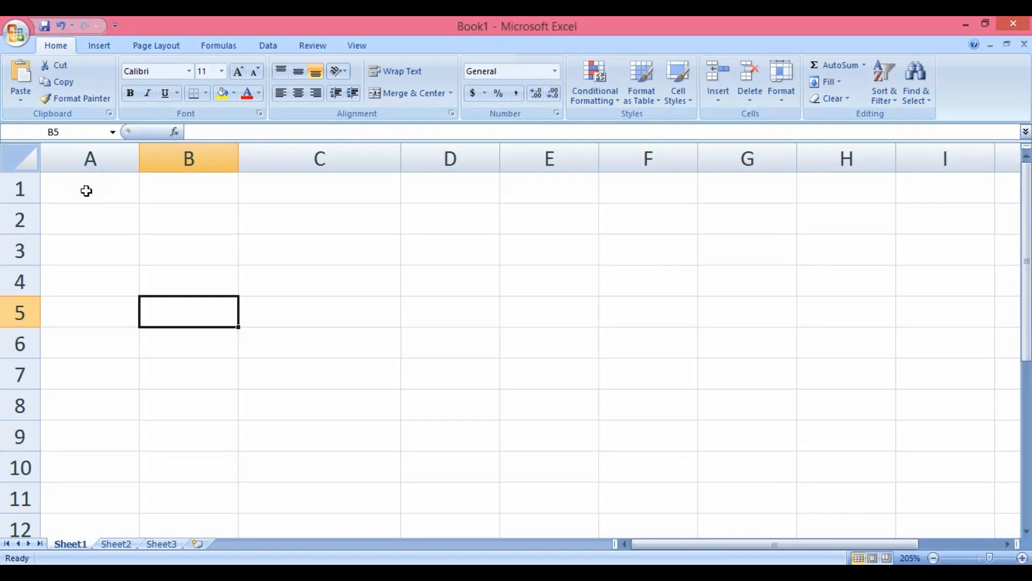
# Enter 10 in A1, 20 in B1, and the formula =a1+b1 in C1
pyautogui.click(85, 186)
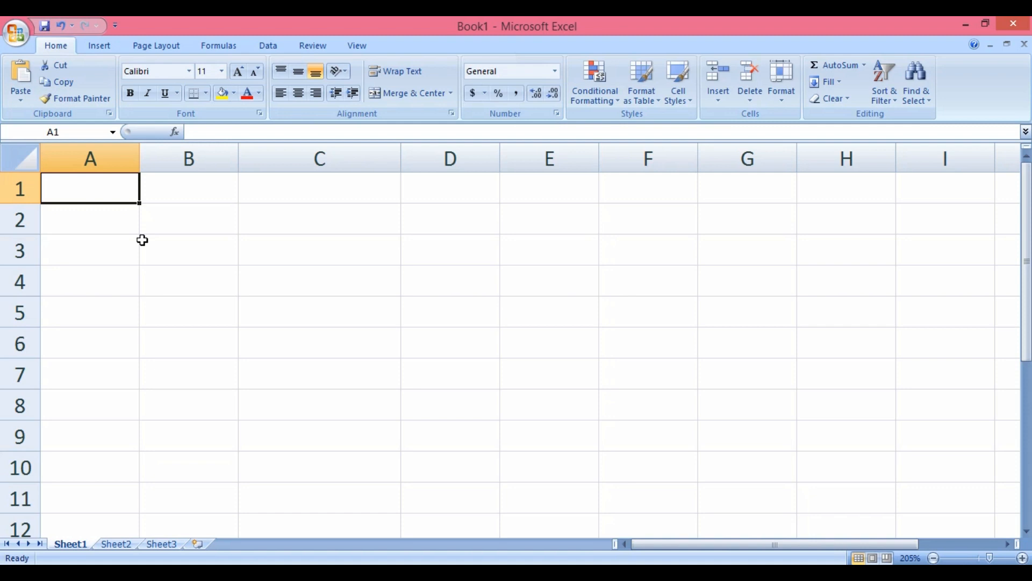
pyautogui.write('10')
pyautogui.press('Tab')
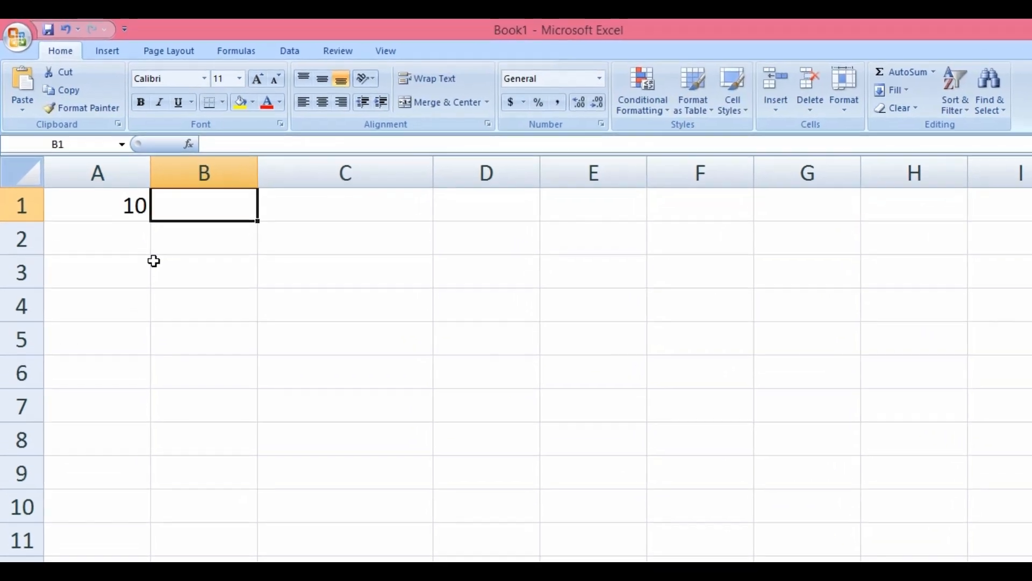
pyautogui.write('20')
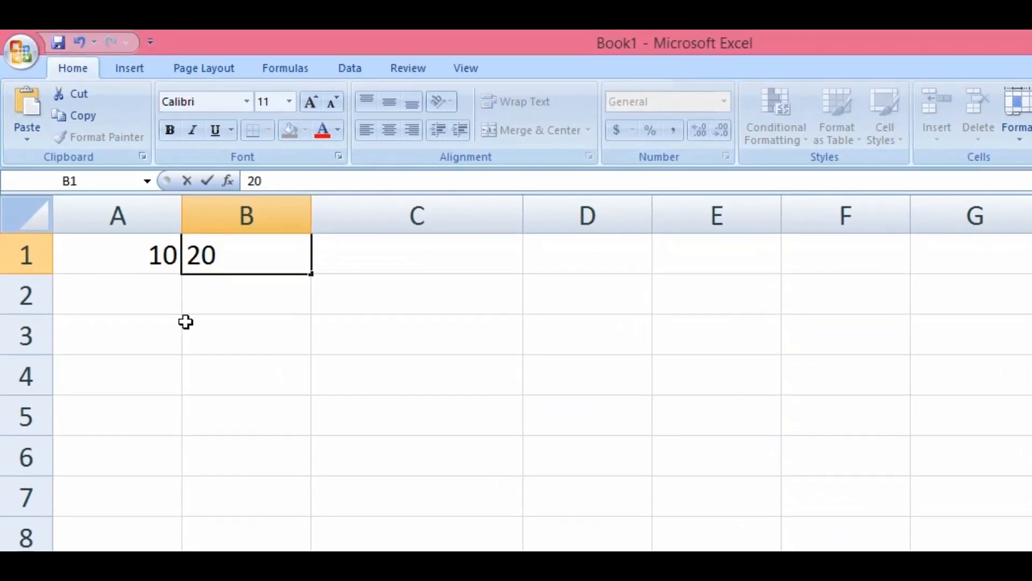
pyautogui.press('Tab')
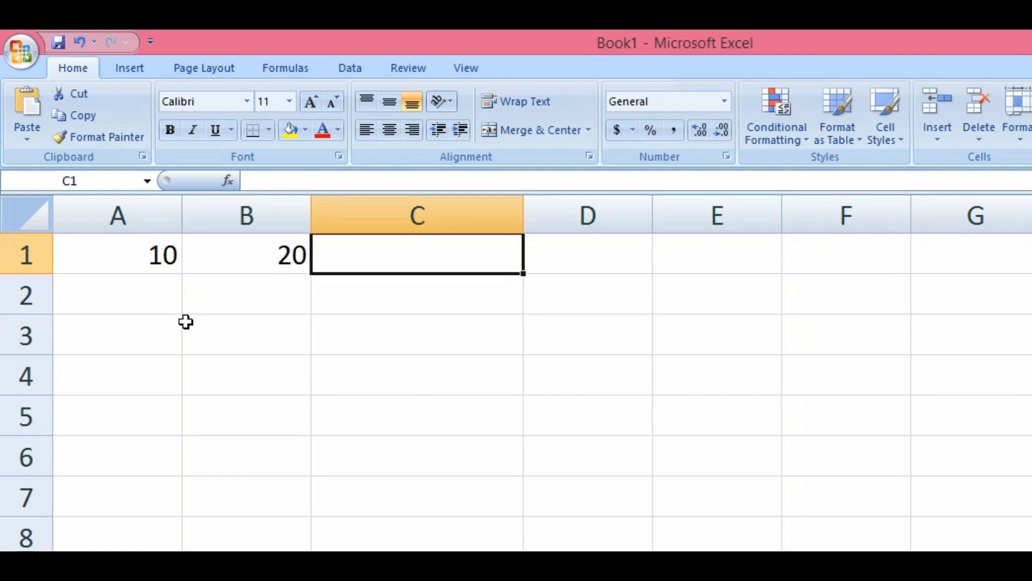
pyautogui.write('=')
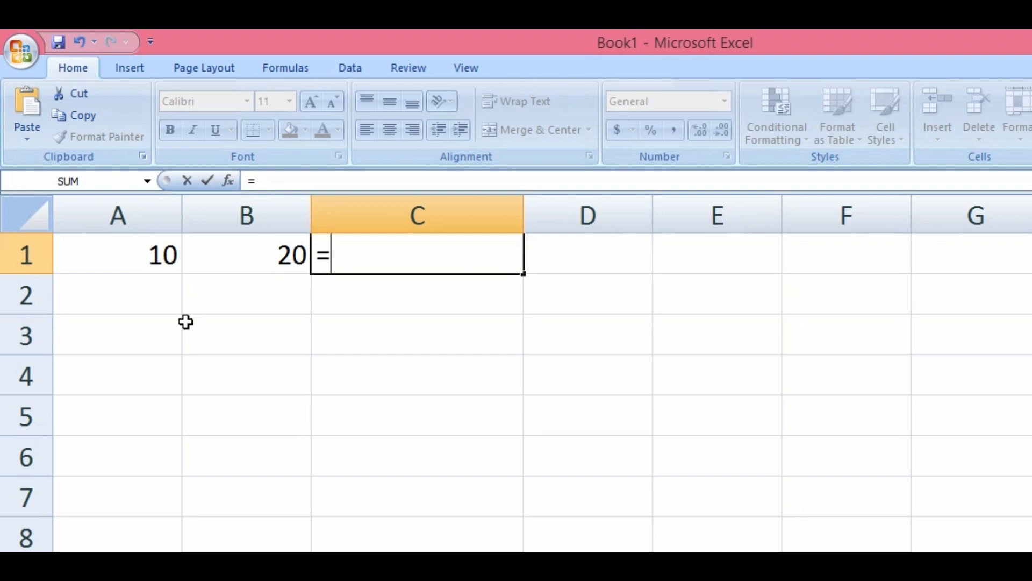
pyautogui.write('a1+')
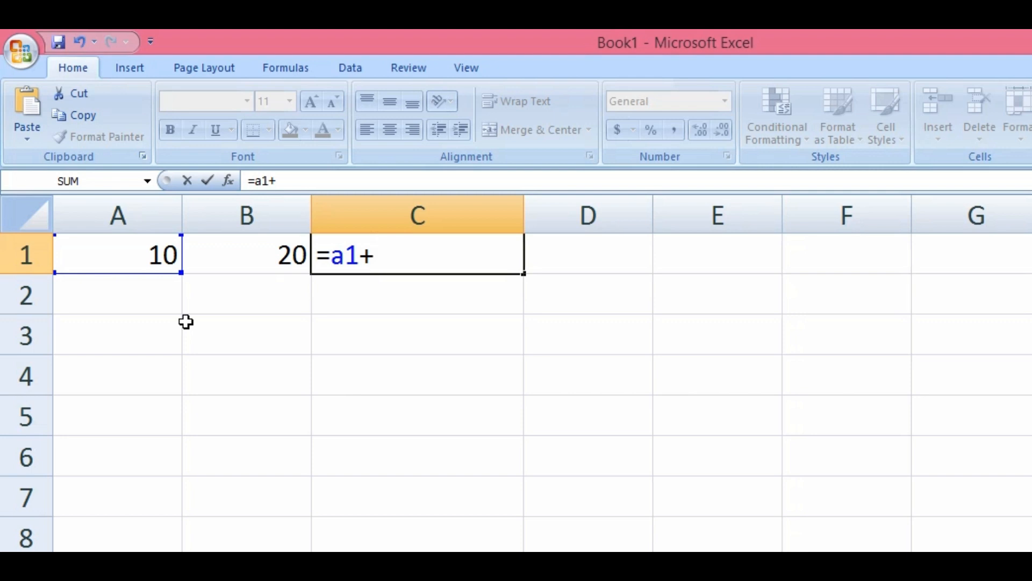
pyautogui.write('b1')
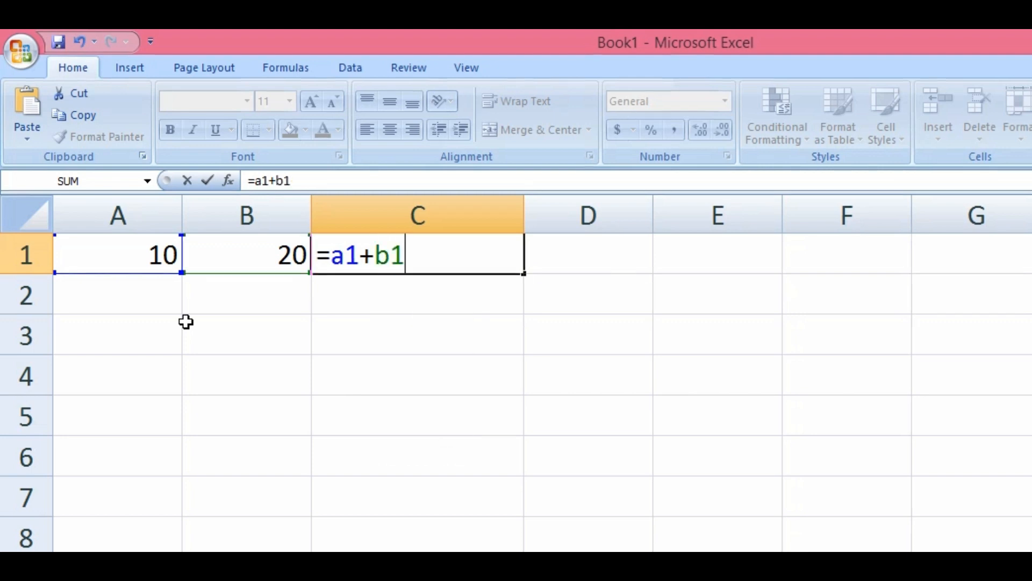
pyautogui.press('Return')
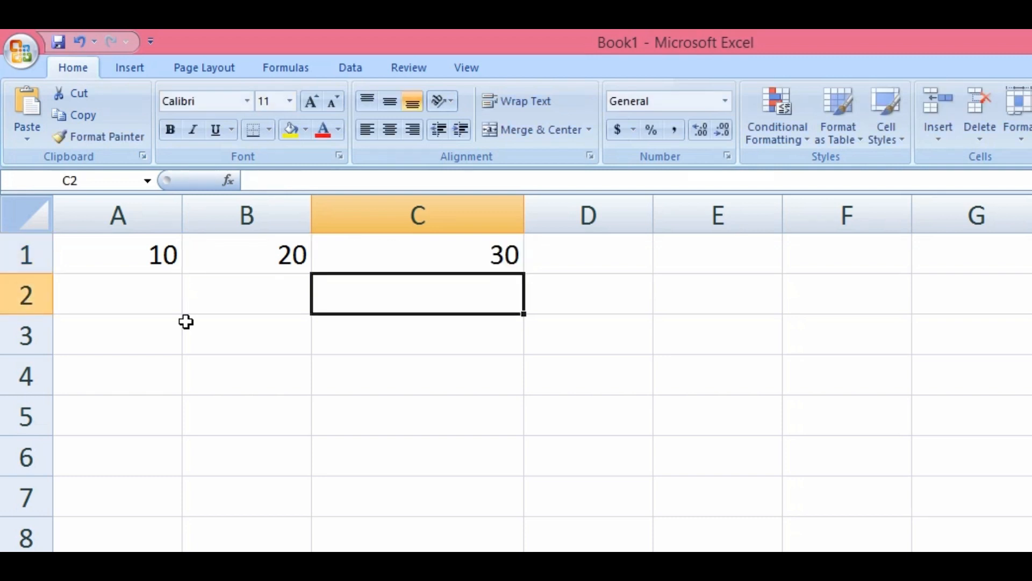
# Fill rows 2–4 with the pairs 5/2, 3/2 and 5/4 in columns A and B
pyautogui.click(144, 291)
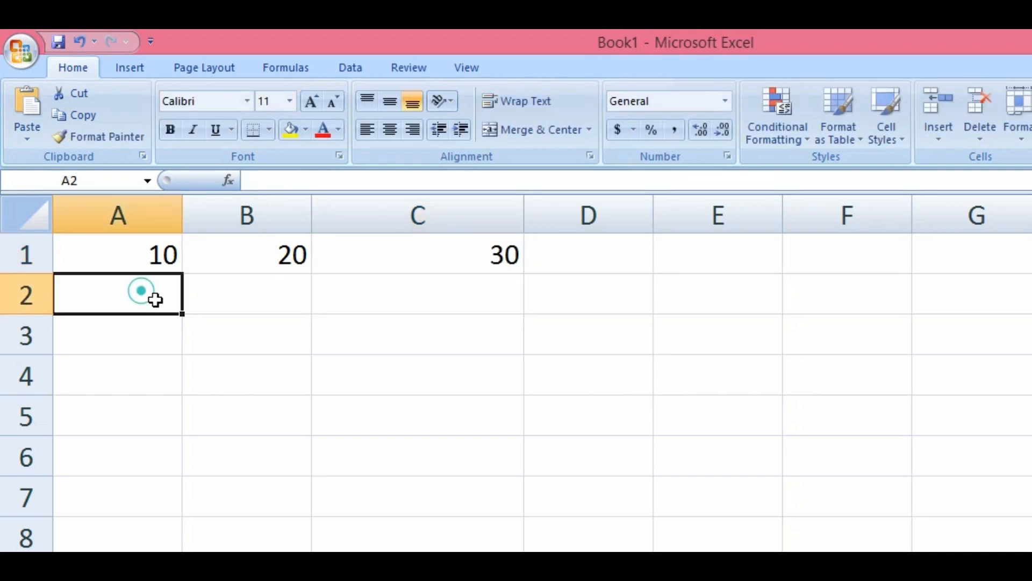
pyautogui.write('5')
pyautogui.press('Tab')
pyautogui.write('2')
pyautogui.press('Return')
pyautogui.write('3')
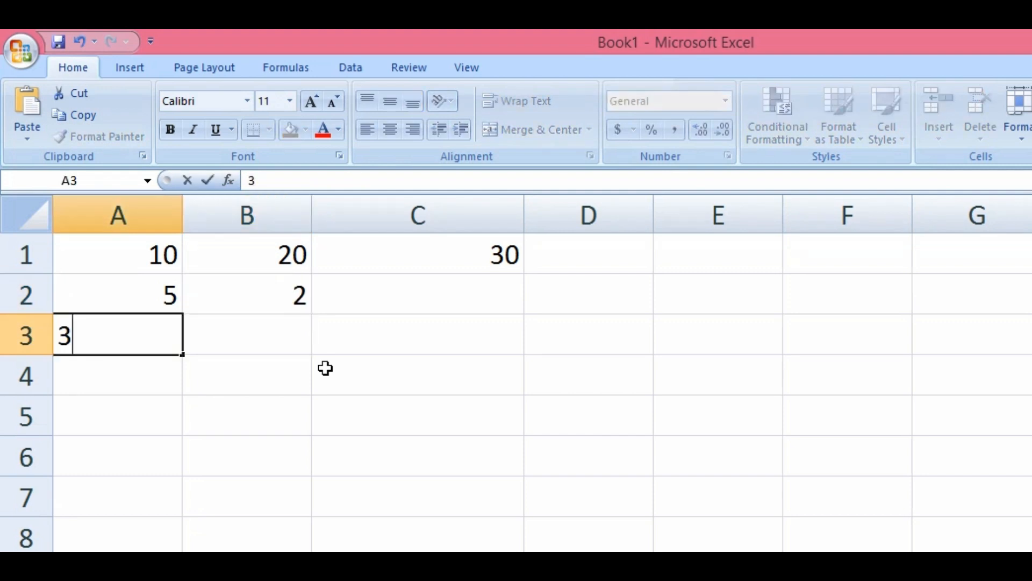
pyautogui.press('Tab')
pyautogui.write('2')
pyautogui.press('Return')
pyautogui.press('Left')
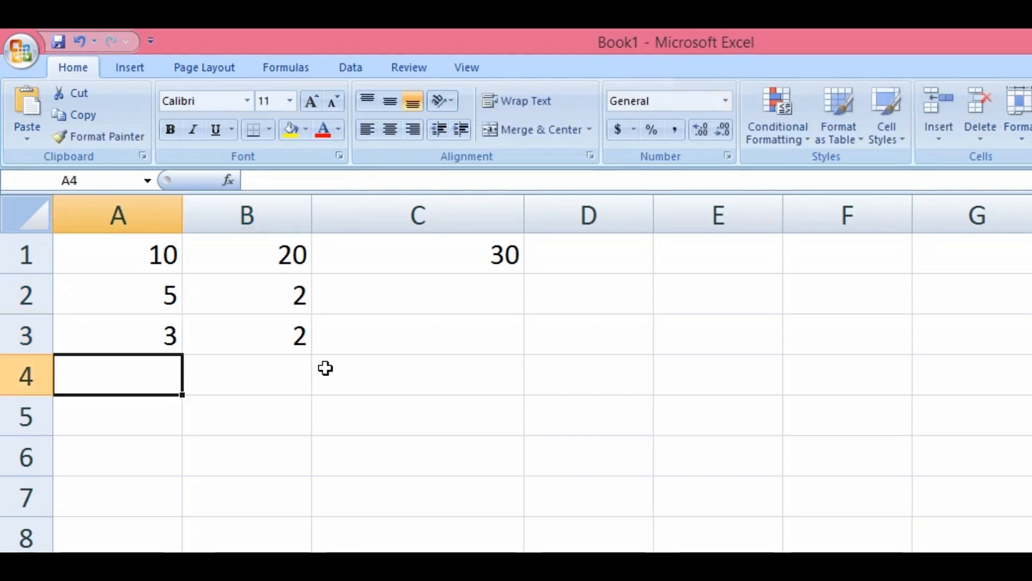
pyautogui.write('5')
pyautogui.press('Tab')
pyautogui.write('4')
pyautogui.press('Return')
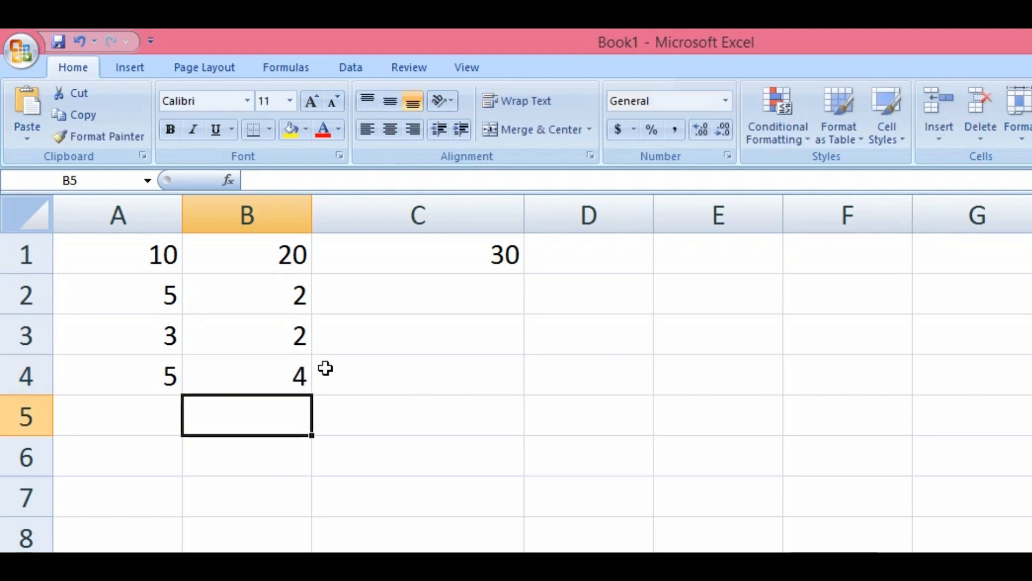
# Fill rows 5–7 with the pairs 10/23, 25/41 and 30/12 in columns A and B
pyautogui.press('Left')
pyautogui.write('10')
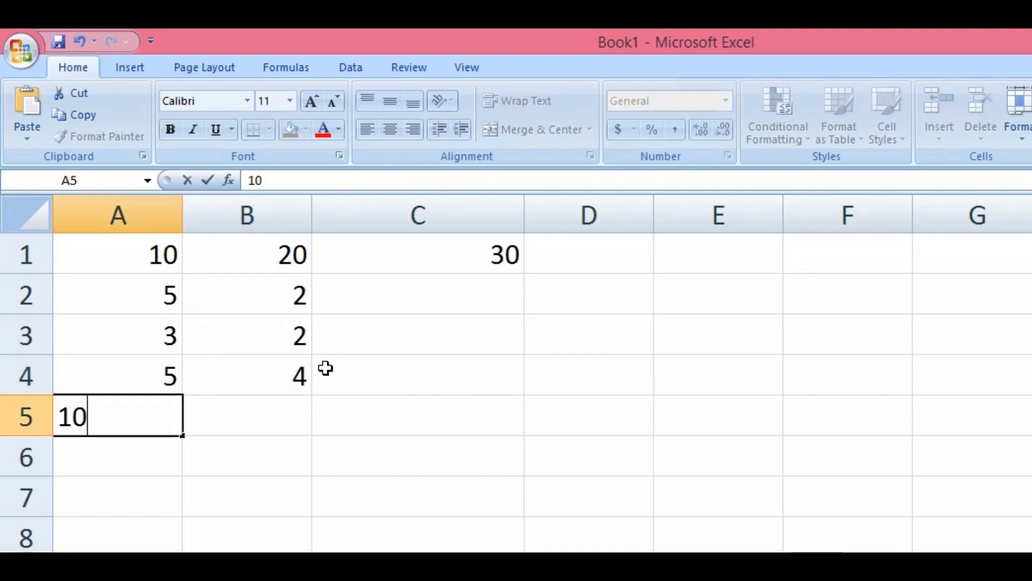
pyautogui.press('Tab')
pyautogui.write('23')
pyautogui.press('Return')
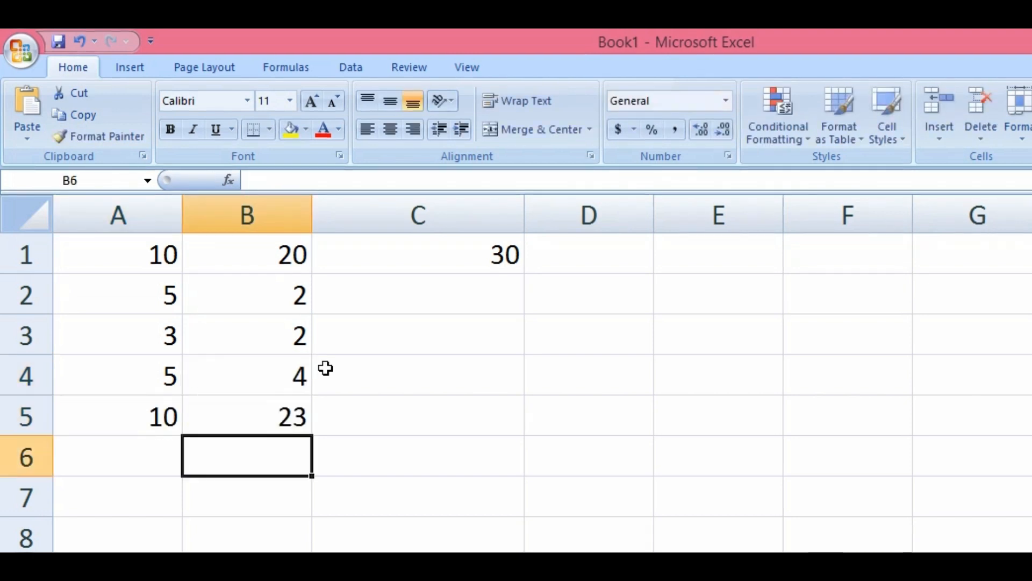
pyautogui.press('Left')
pyautogui.write('25')
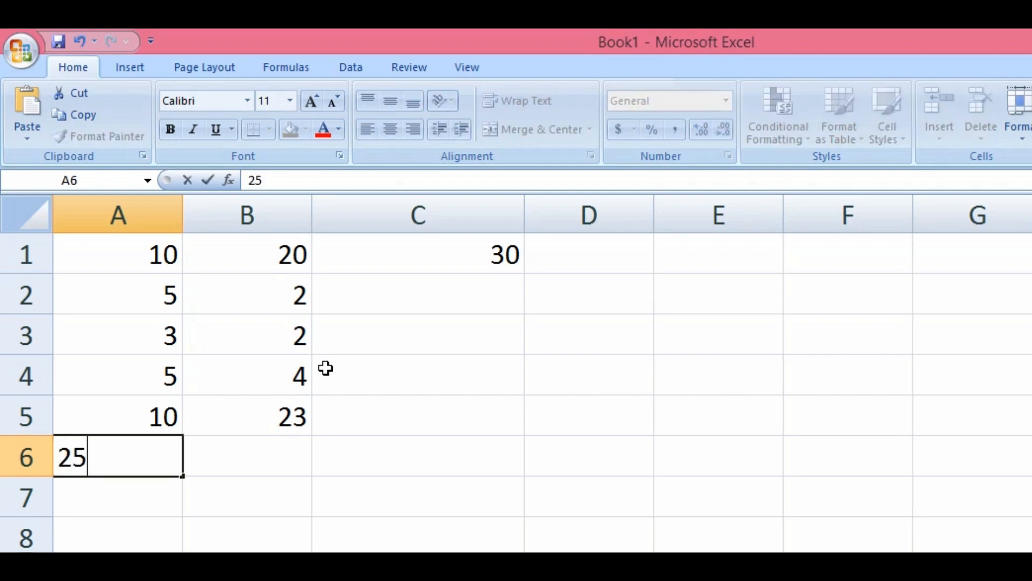
pyautogui.press('Tab')
pyautogui.write('41')
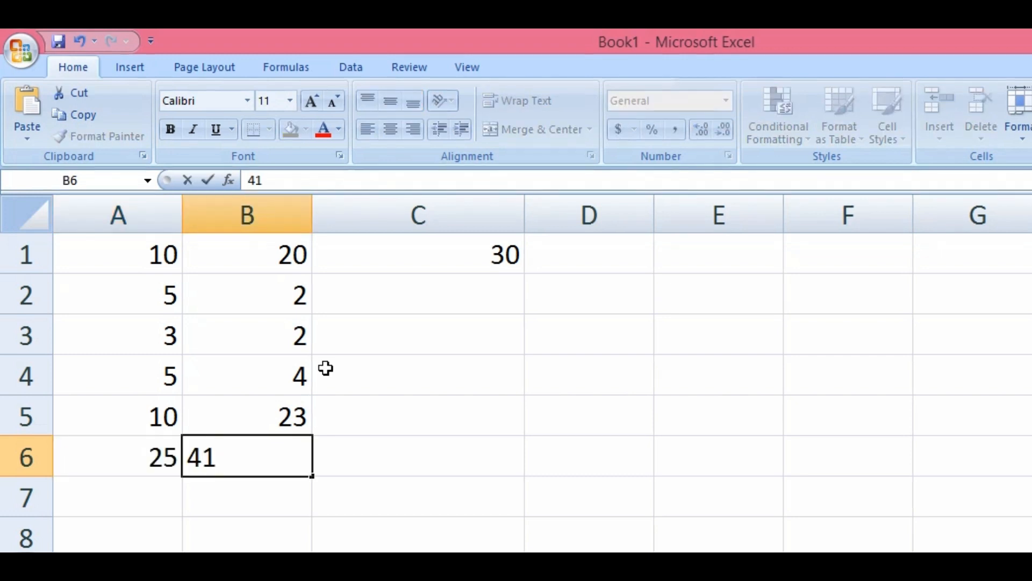
pyautogui.press('Tab')
pyautogui.press('Down')
pyautogui.press('Left')
pyautogui.press('Left')
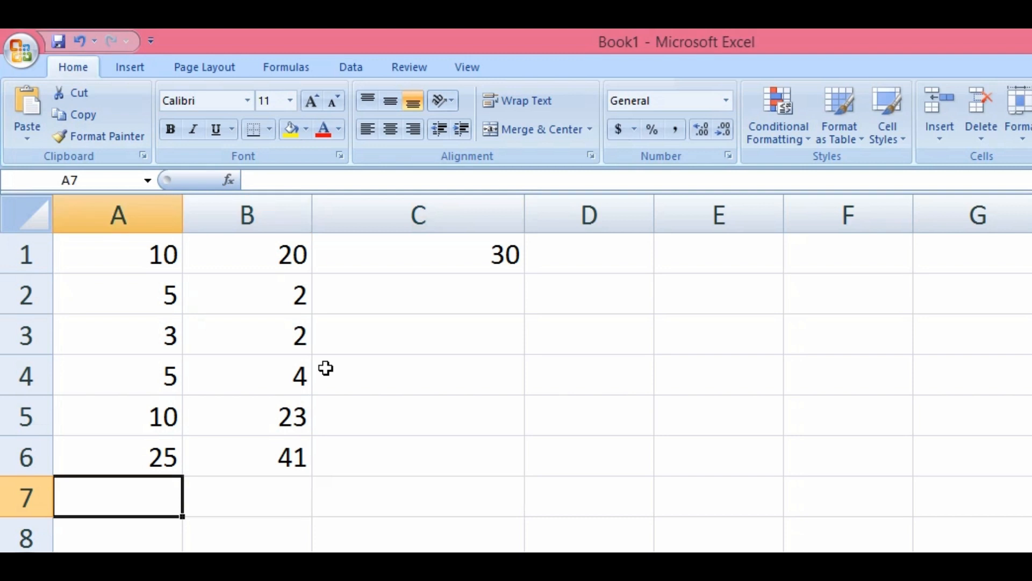
pyautogui.write('30')
pyautogui.press('Tab')
pyautogui.write('12')
pyautogui.press('Tab')
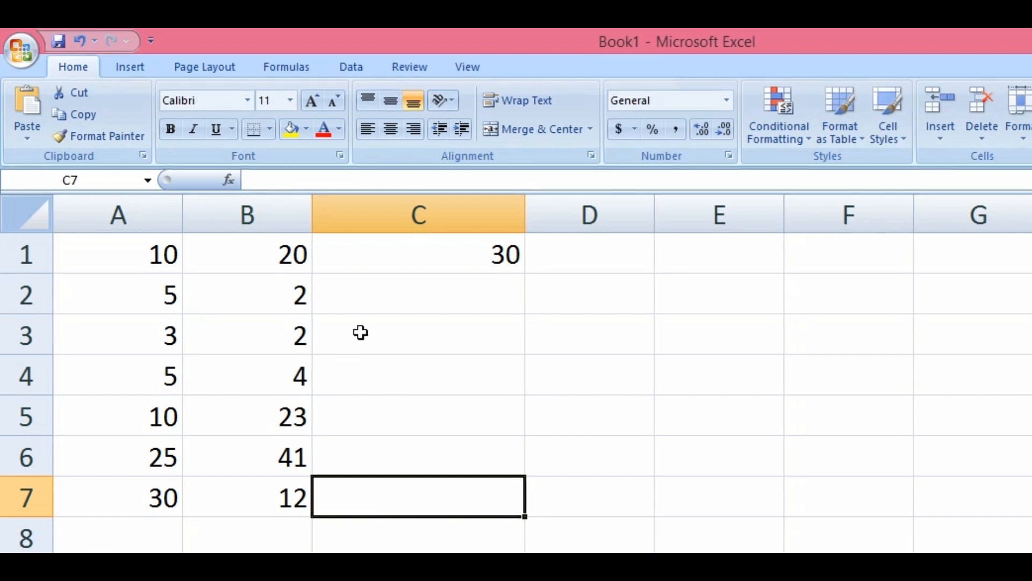
# Copy C1's =A1+B1 formula down through C7 with the fill handle
pyautogui.click(399, 263)
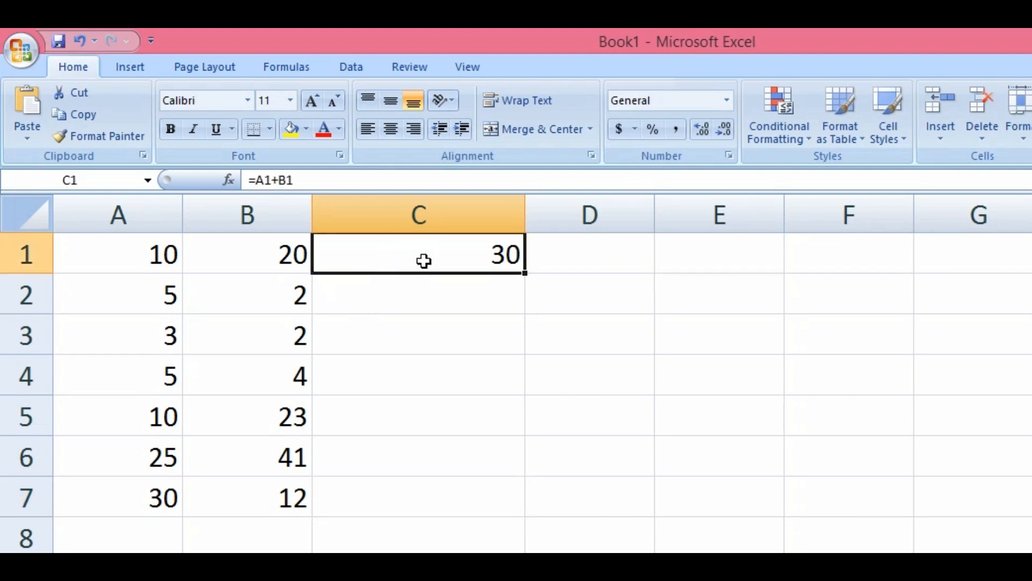
pyautogui.doubleClick(401, 256)
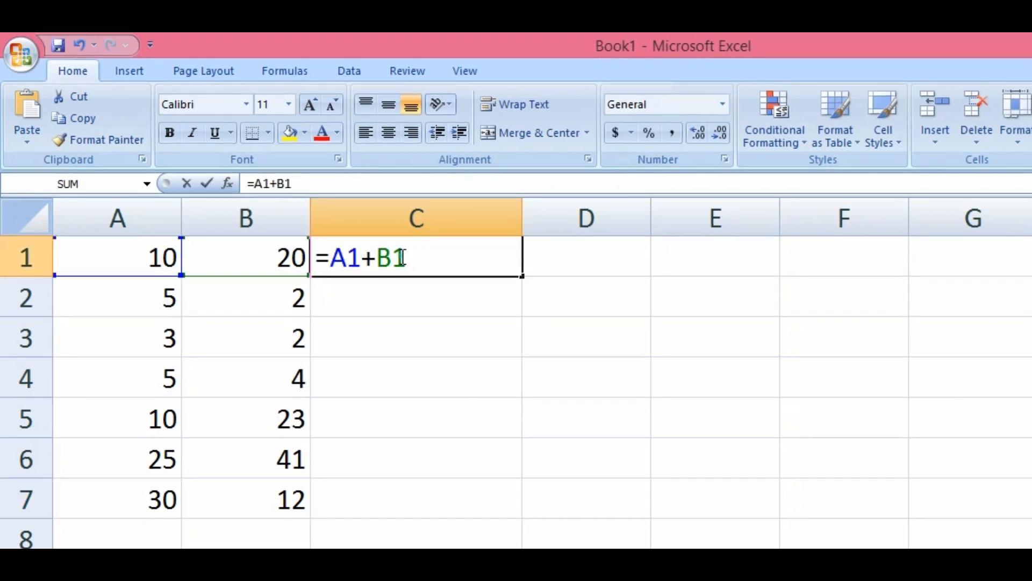
pyautogui.press('Return')
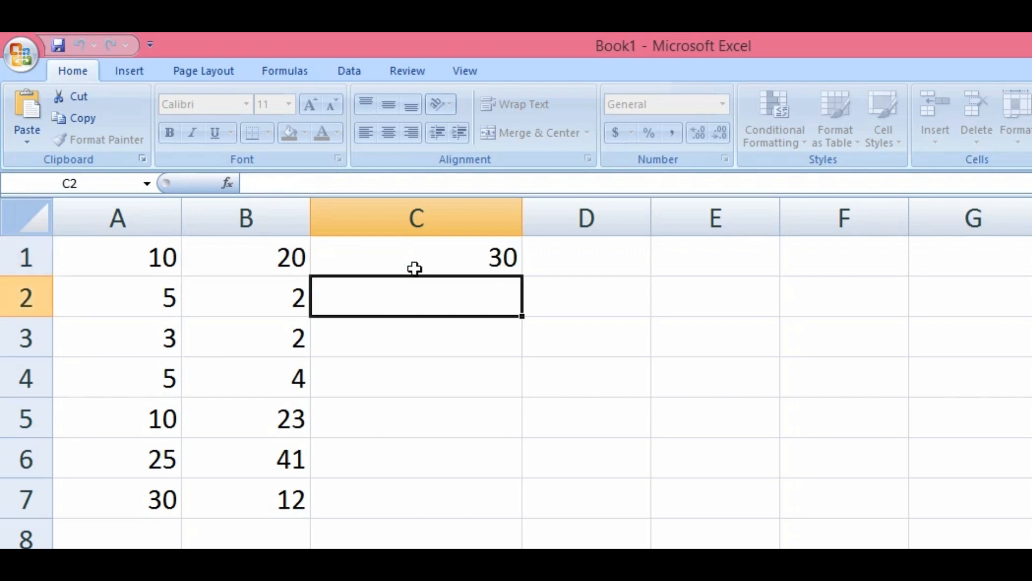
pyautogui.click(378, 265)
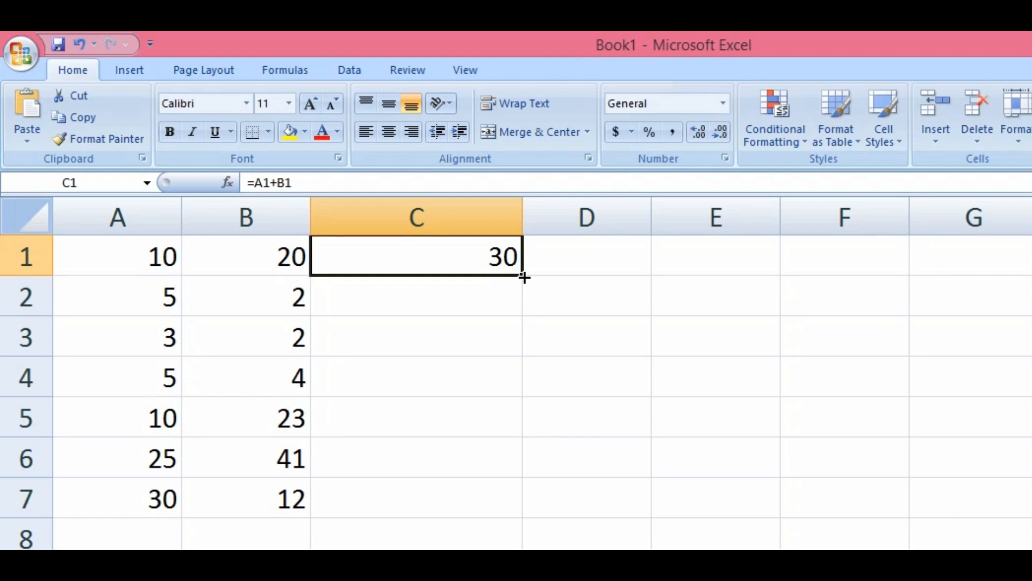
pyautogui.moveTo(524, 277); pyautogui.dragTo(527, 504)
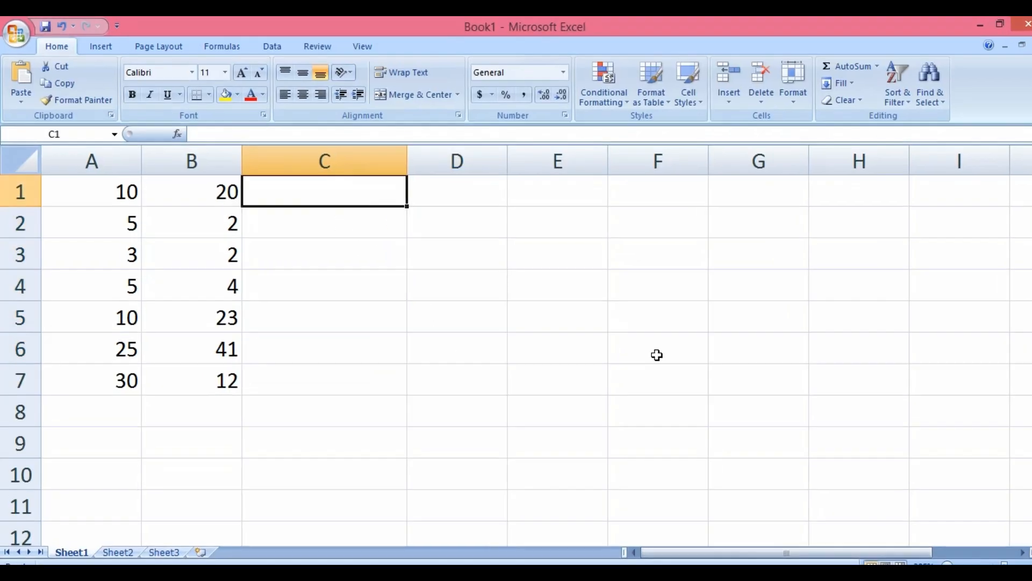
# Re-enter =a1+b1 in C1 so only C1 shows the total 30
pyautogui.click(572, 321)
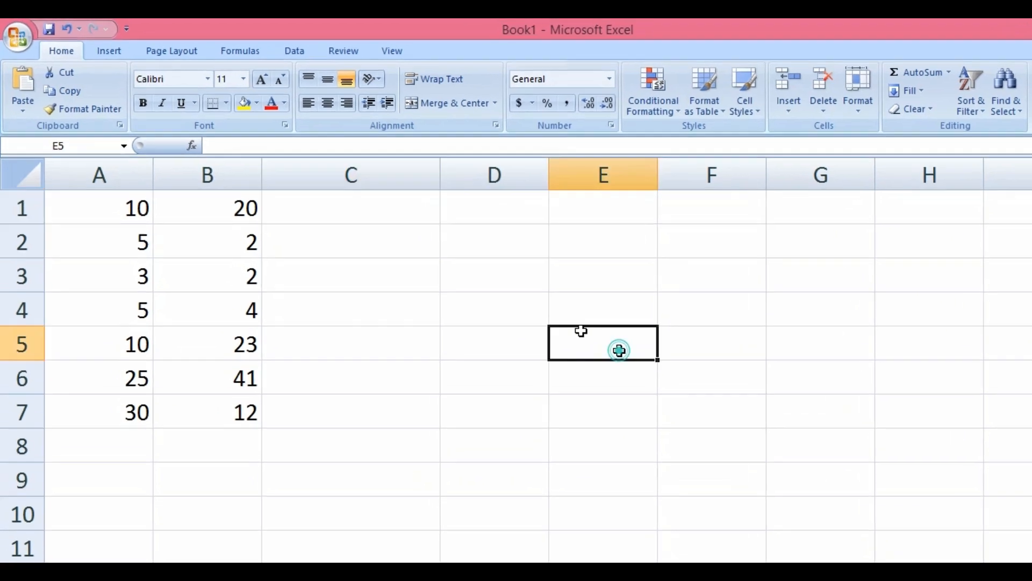
pyautogui.click(367, 187)
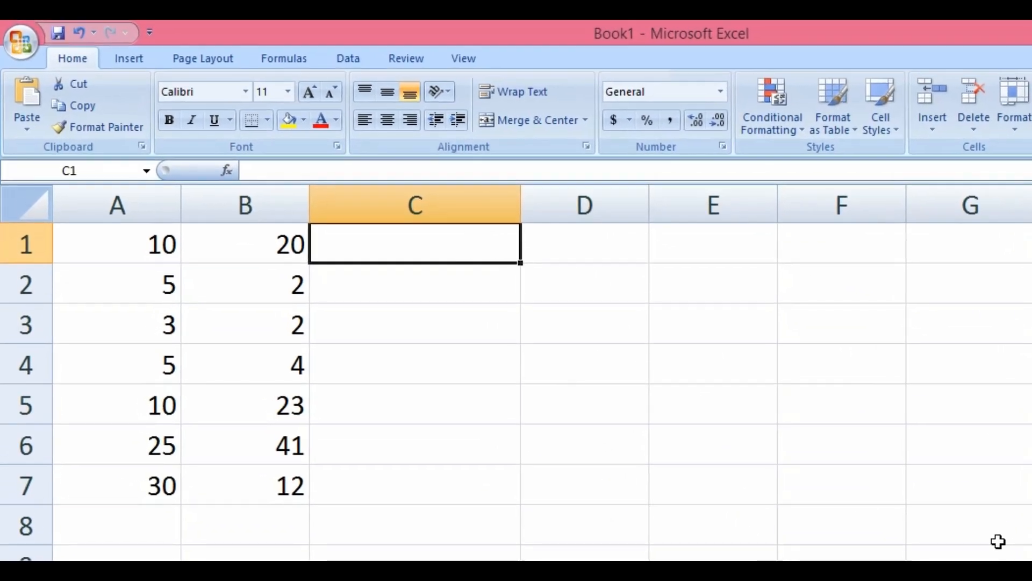
pyautogui.write('=a1+')
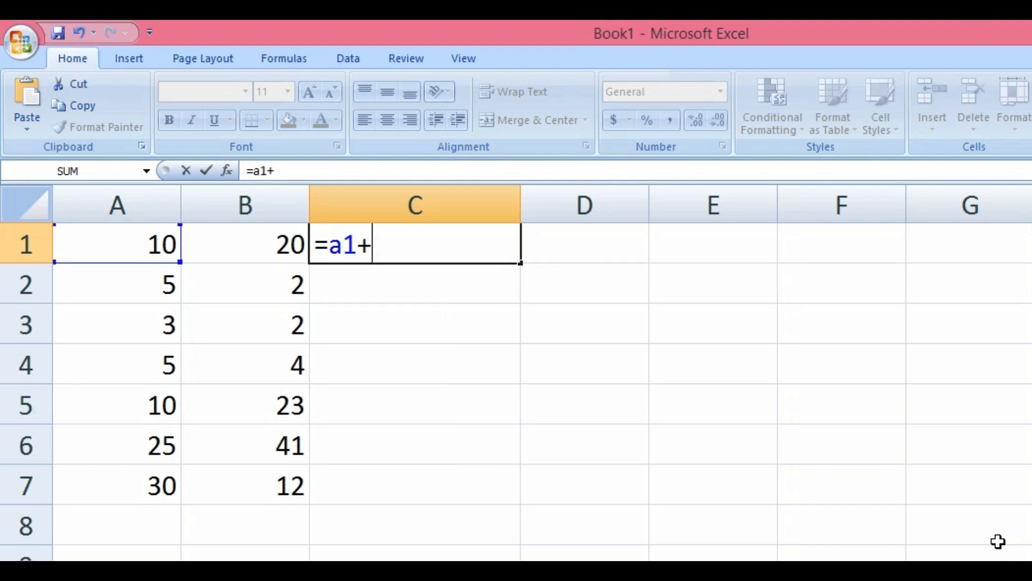
pyautogui.write('b1')
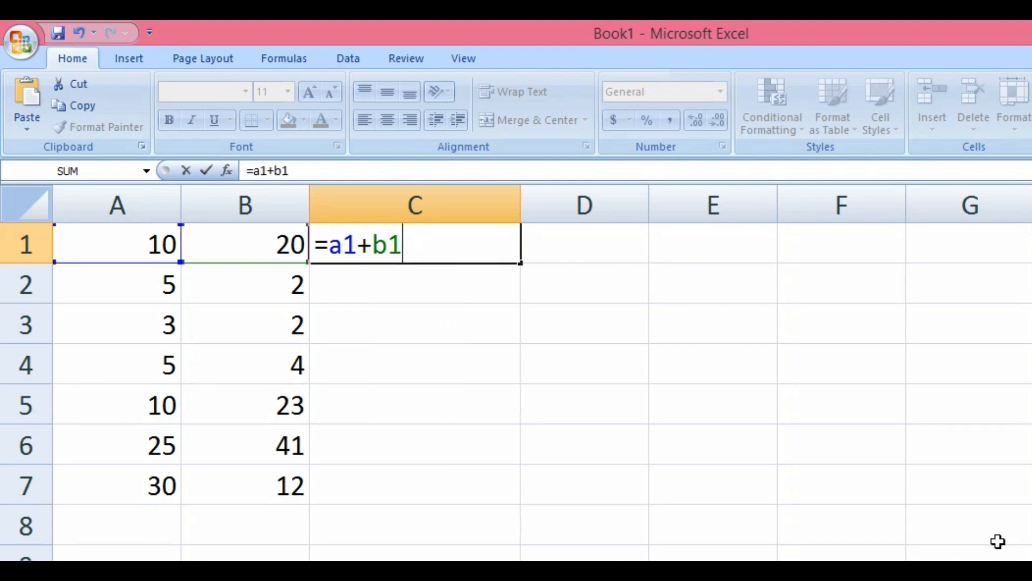
pyautogui.press('Return')
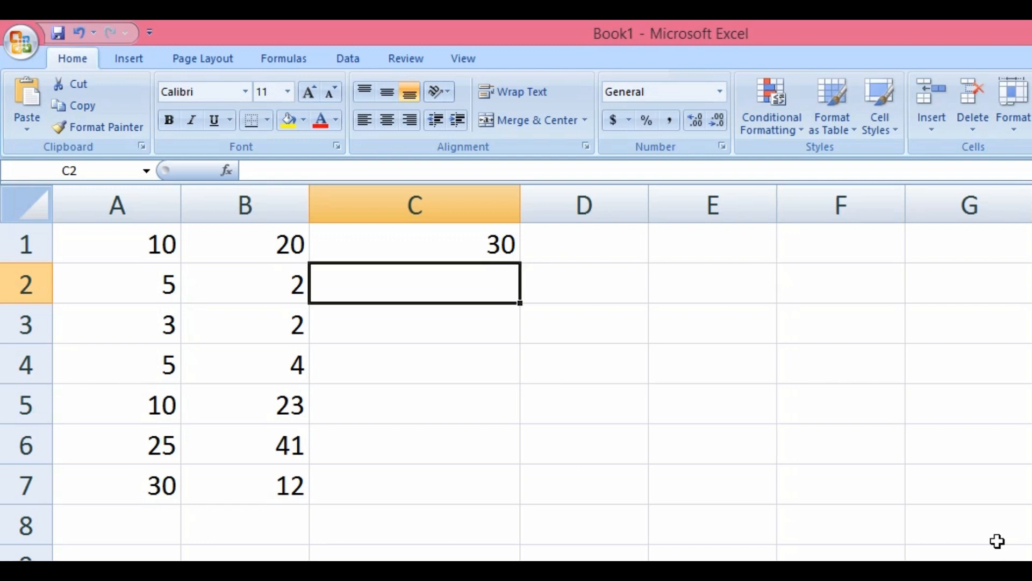
pyautogui.press('Up')
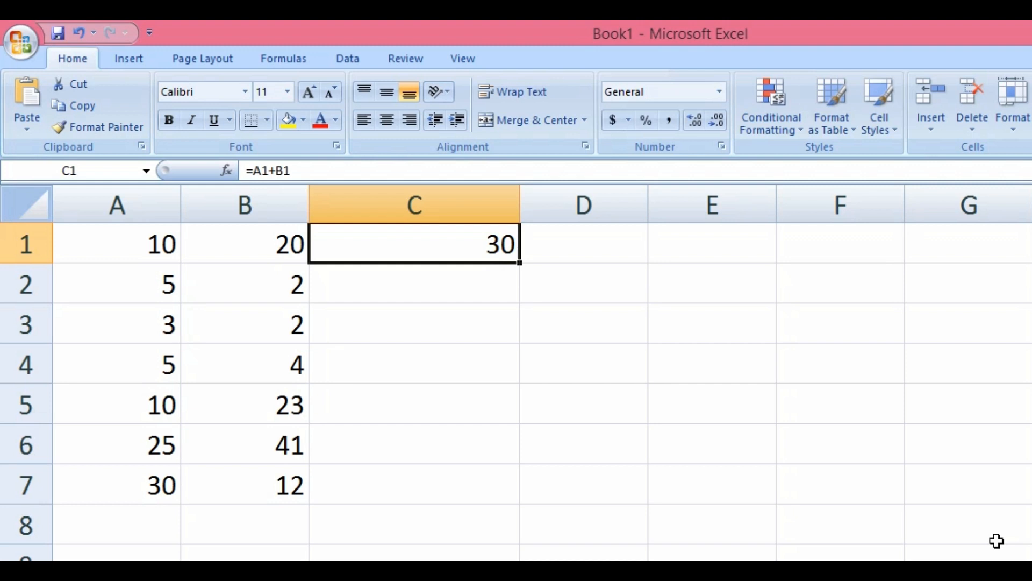
# Select C1:C7 and fill C1's formula into the whole range with Ctrl+Enter
pyautogui.hotkey('shift', 'Down')
pyautogui.hotkey('shift', 'Down')
pyautogui.hotkey('shift', 'Down')
pyautogui.hotkey('shift', 'Down')
pyautogui.hotkey('shift', 'Down')
pyautogui.hotkey('shift', 'Down')
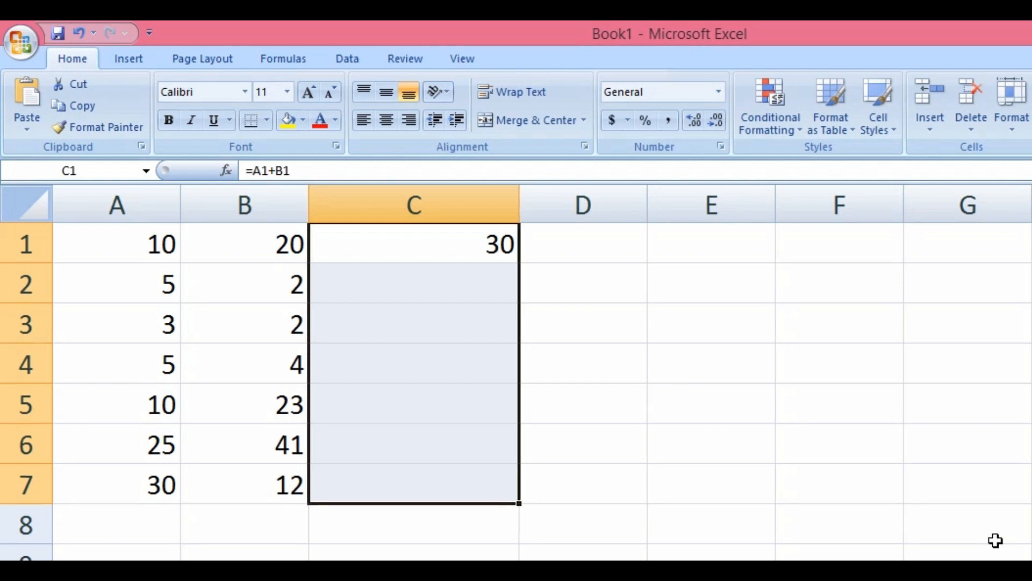
pyautogui.press('F2')
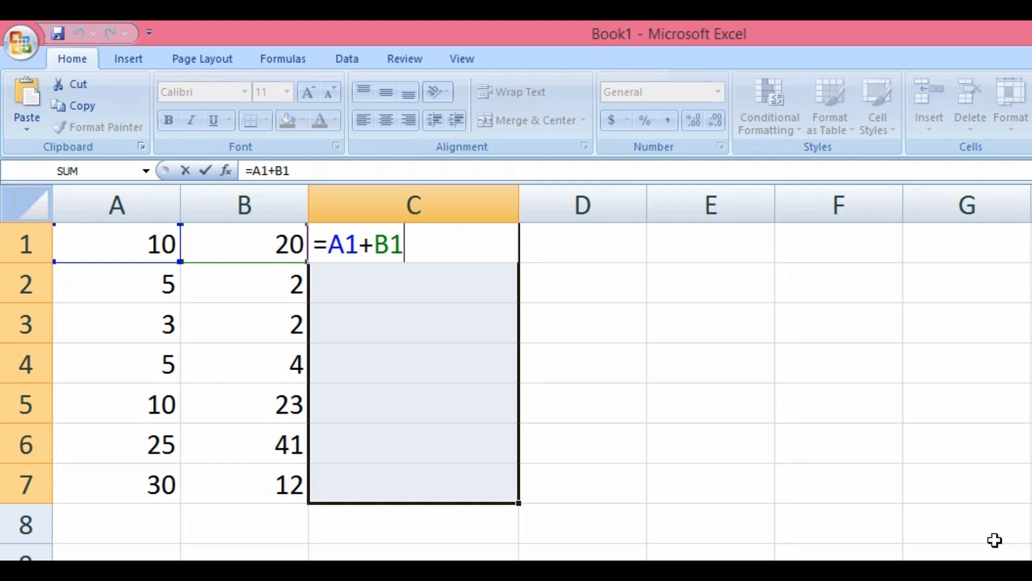
pyautogui.hotkey('ctrl', 'Return')
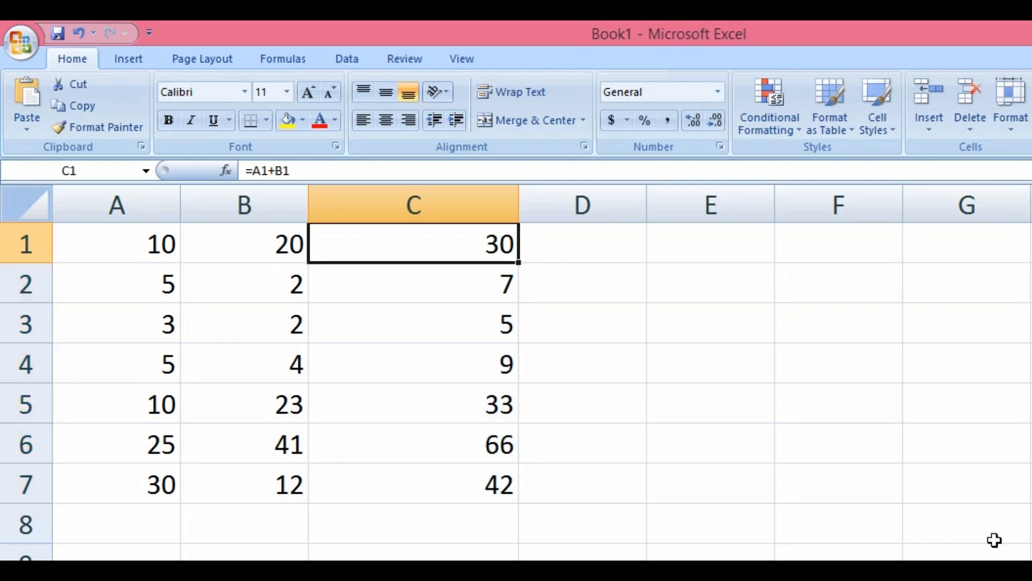
# Inspect the row-sum formulas in C2 through C7, then highlight the first Notepad instruction line
pyautogui.press('Down')
pyautogui.press('F2')
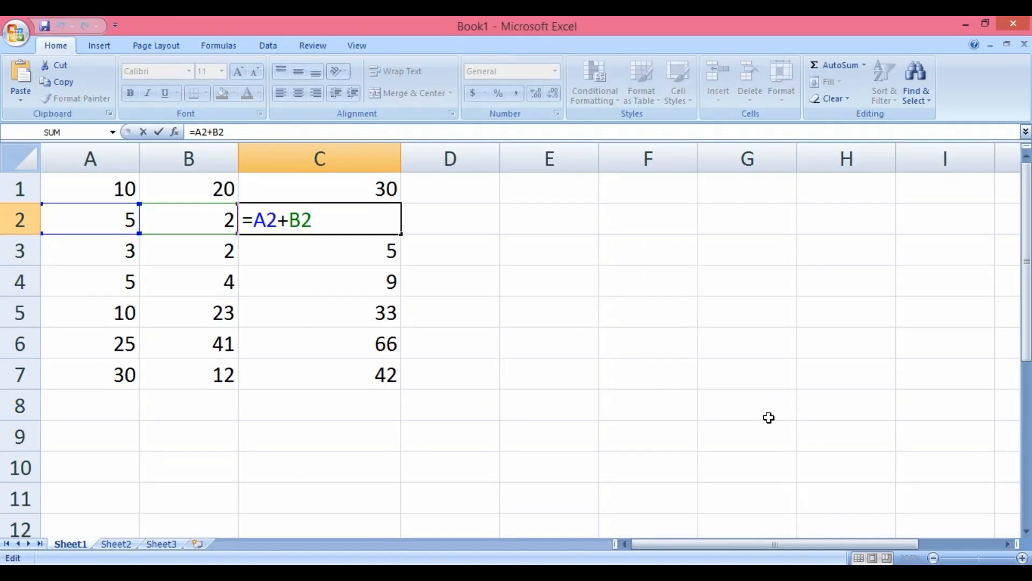
pyautogui.press('Return')
pyautogui.press('F2')
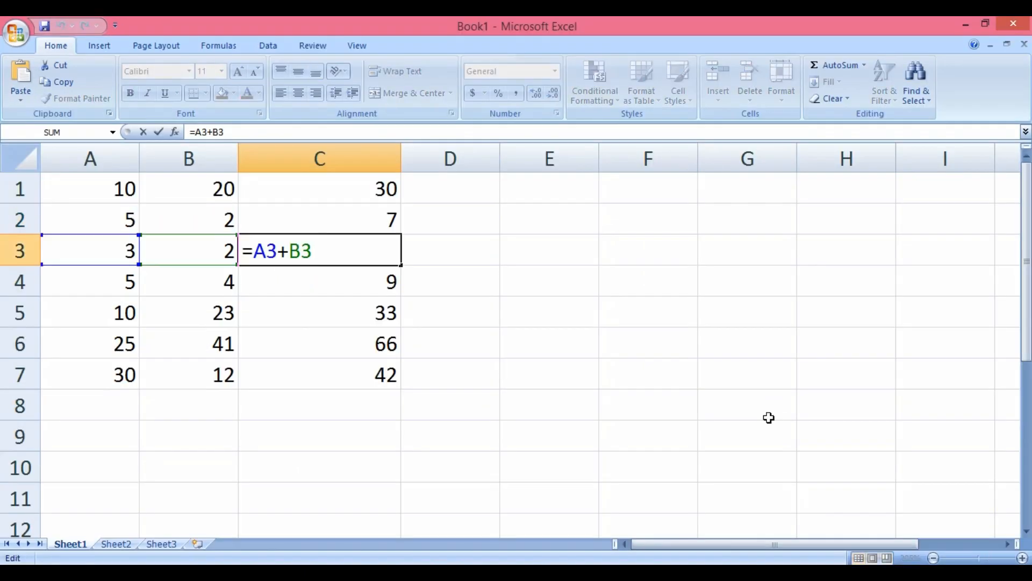
pyautogui.press('Return')
pyautogui.press('F2')
pyautogui.press('Return')
pyautogui.press('F2')
pyautogui.press('Return')
pyautogui.press('F2')
pyautogui.press('Return')
pyautogui.press('F2')
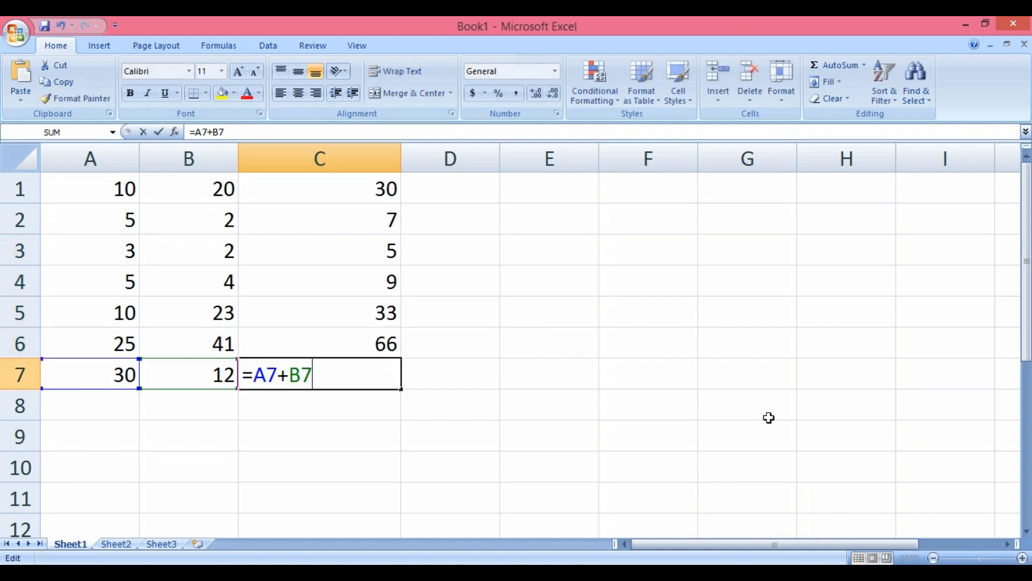
pyautogui.press('Return')
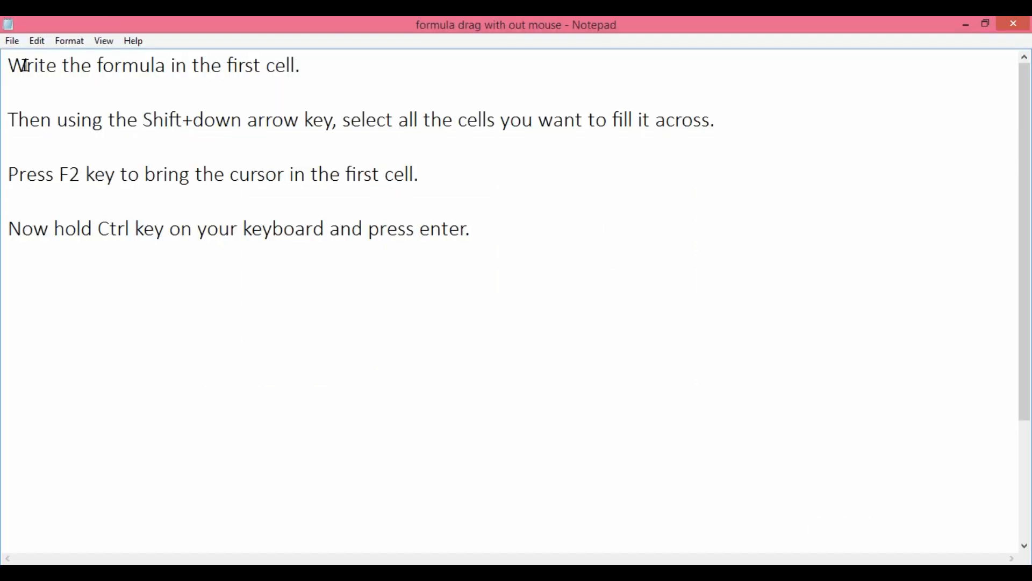
pyautogui.moveTo(25, 65); pyautogui.dragTo(292, 65)
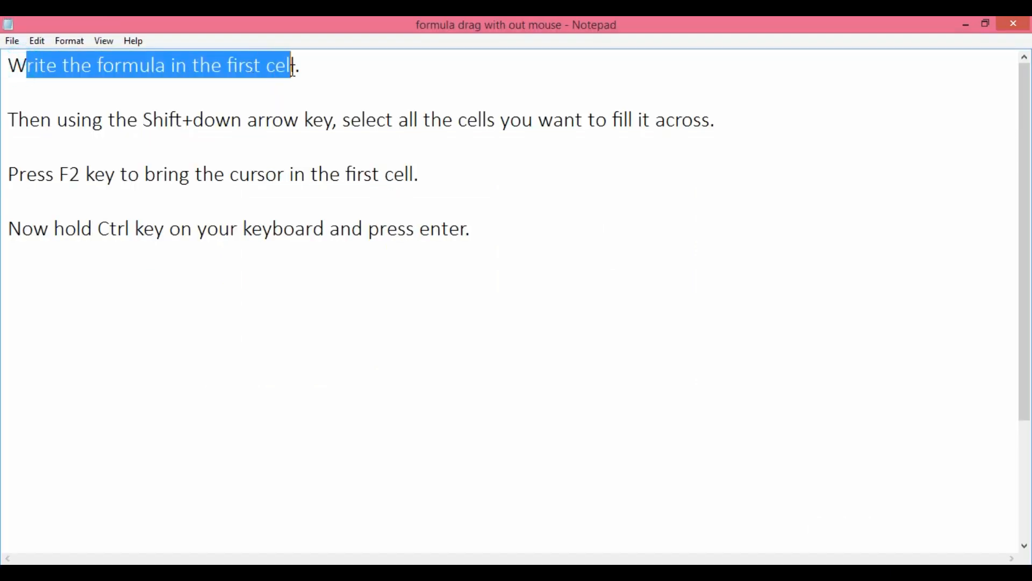
# Delete the words 'in the first cell' from the first Notepad instruction
pyautogui.click(345, 83)
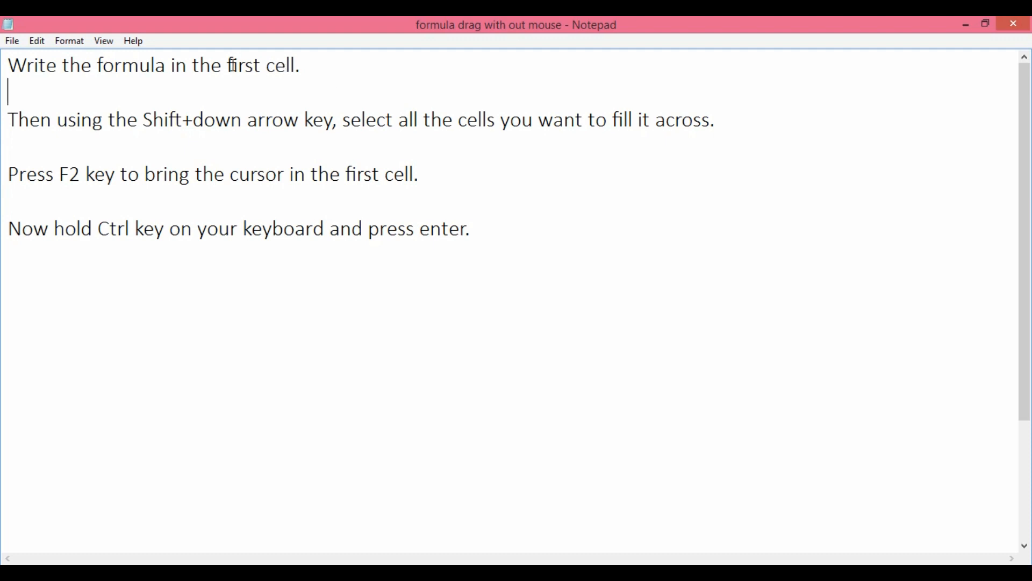
pyautogui.moveTo(174, 66); pyautogui.dragTo(299, 67)
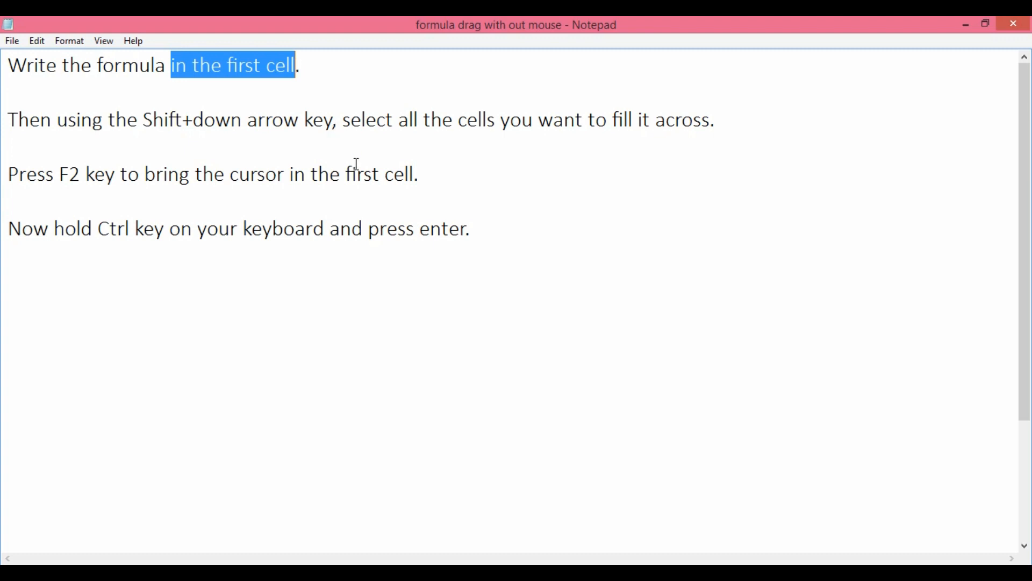
pyautogui.press('Delete')
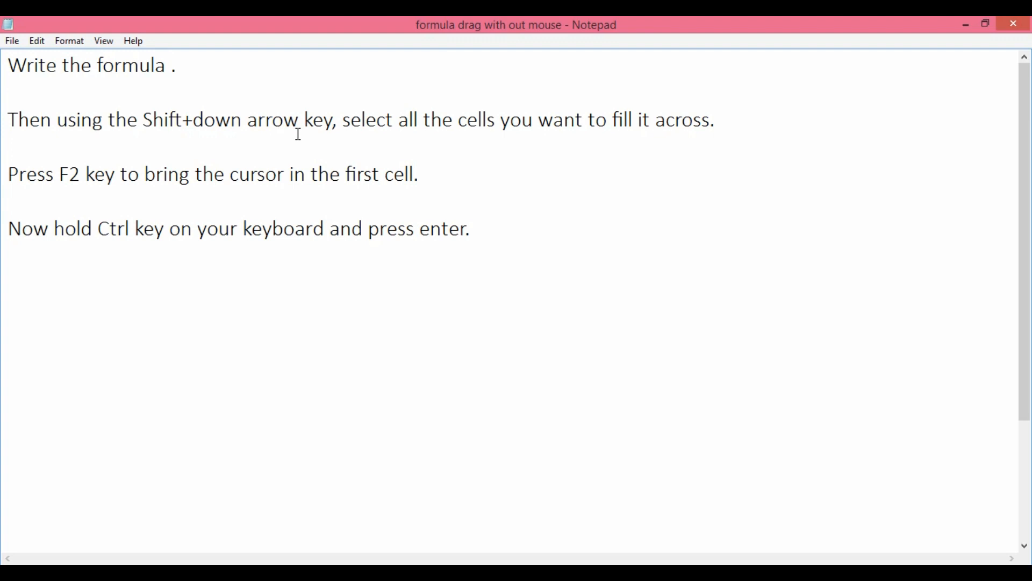
pyautogui.moveTo(361, 122); pyautogui.dragTo(618, 159)
pyautogui.click(618, 159)
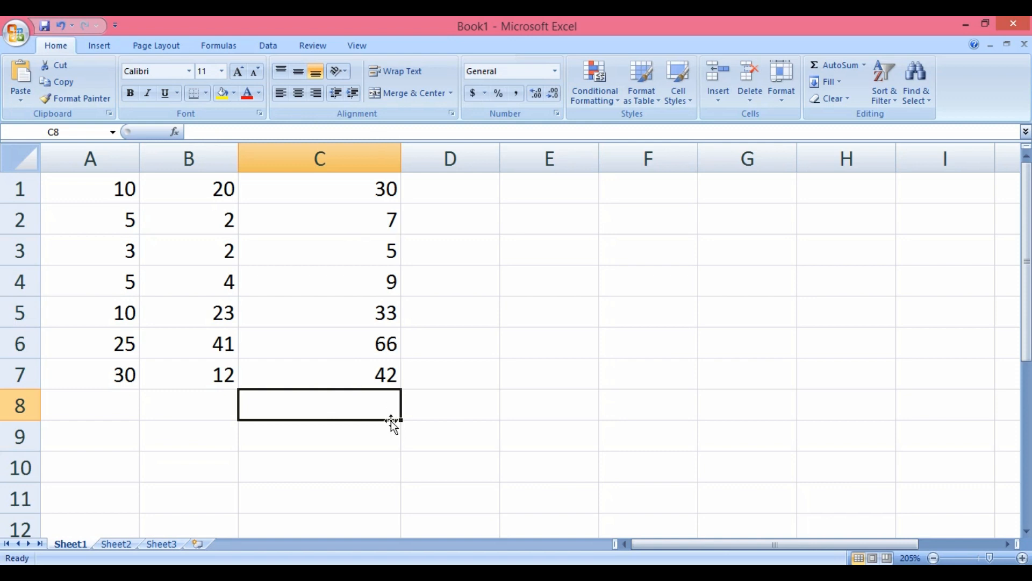
# Switch to the empty Sheet2 tab
pyautogui.click(122, 544)
# Type the headers Name, Age and Status into A1, B1 and C1
pyautogui.scroll(3, 121, 292)
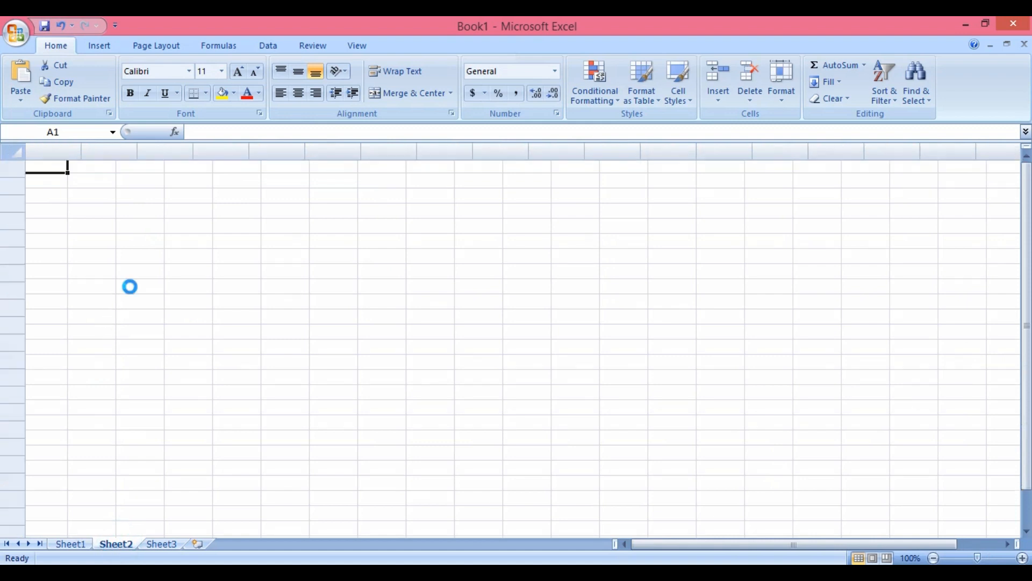
pyautogui.scroll(2, 108, 256)
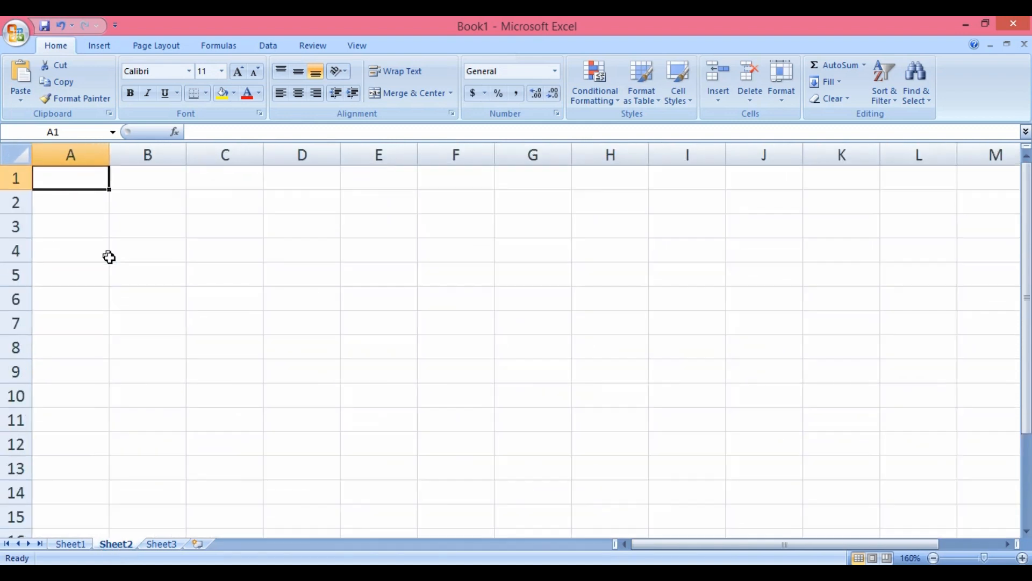
pyautogui.write('Name')
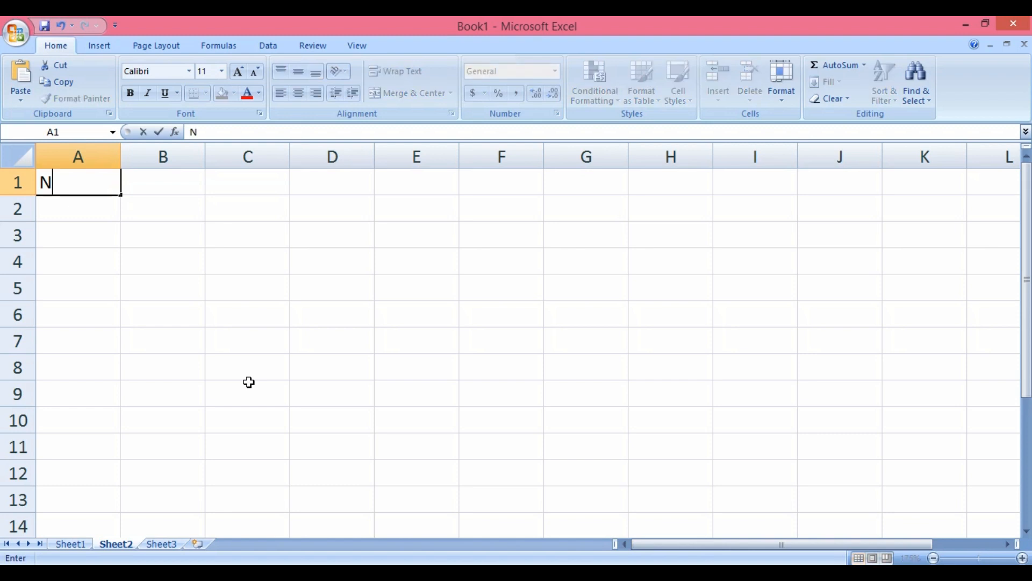
pyautogui.press('Tab')
pyautogui.write('Age')
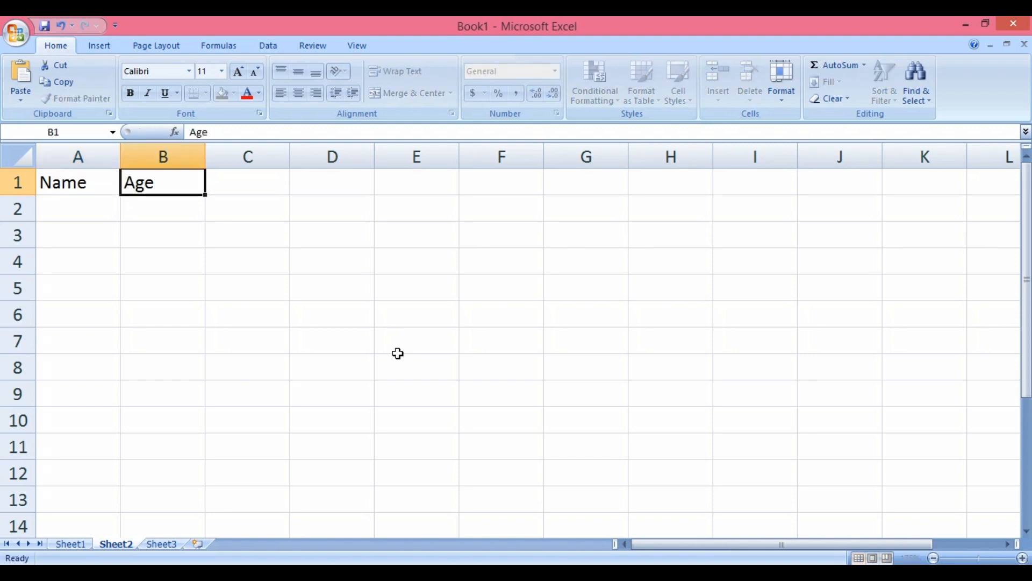
pyautogui.press('Tab')
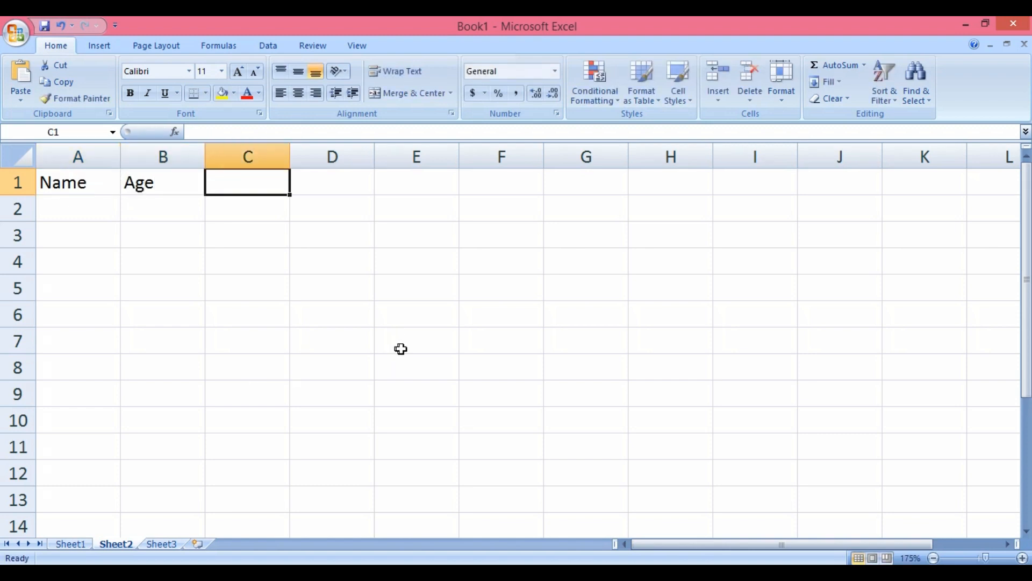
pyautogui.write('Status')
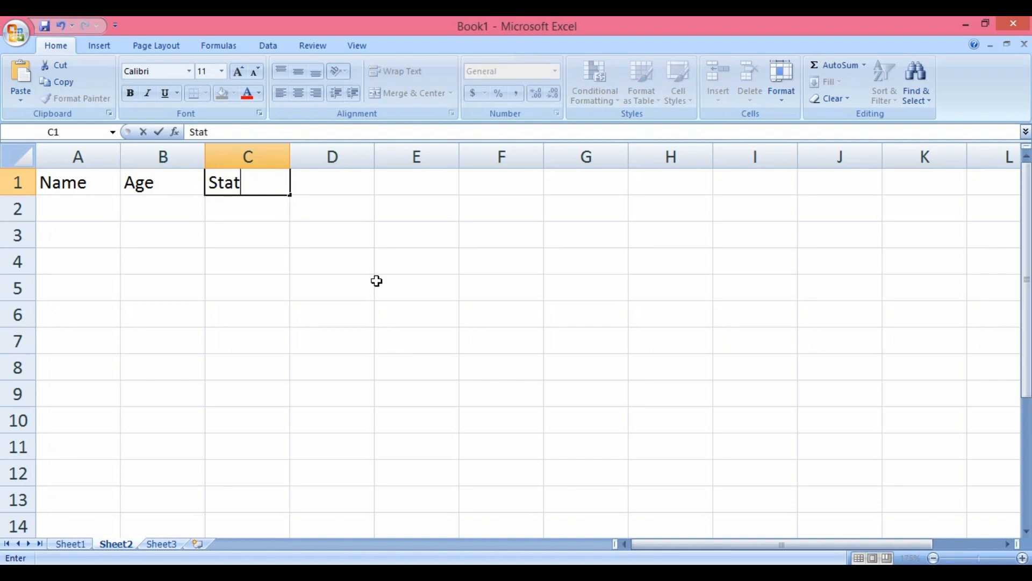
pyautogui.press('Return')
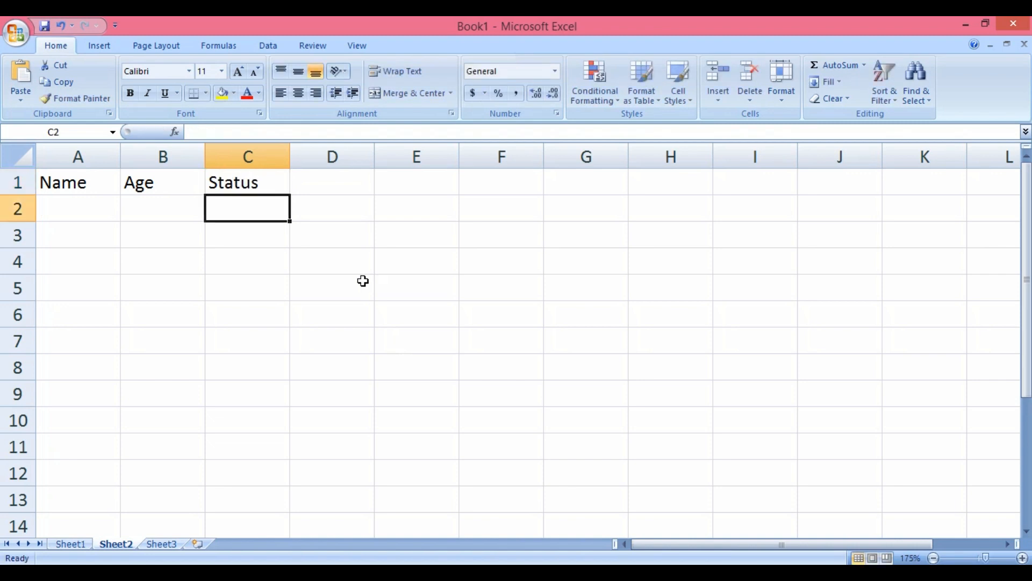
# Widen column A and enter the first name with age 24 in row 2
pyautogui.click(60, 213)
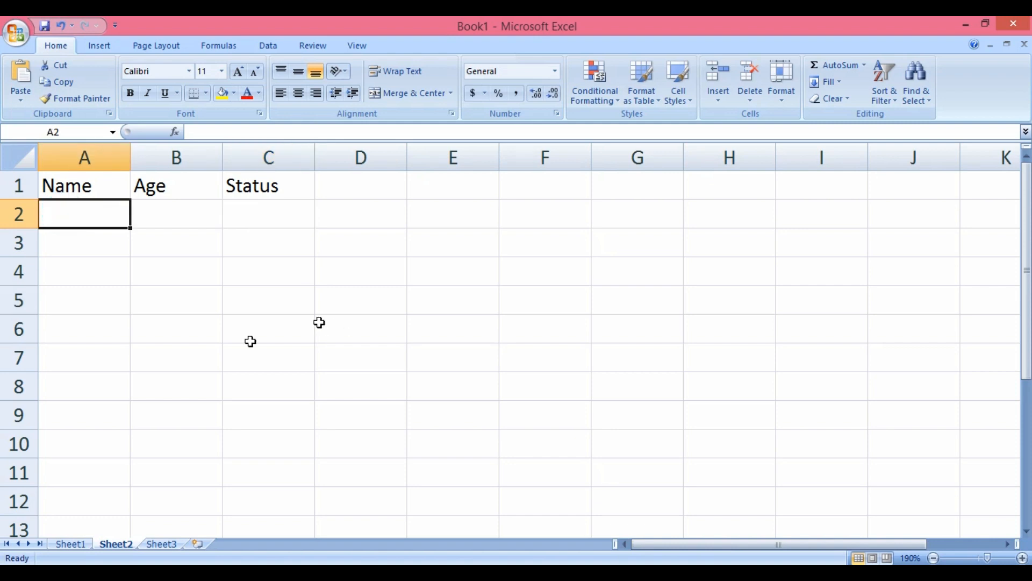
pyautogui.moveTo(134, 155); pyautogui.dragTo(169, 155)
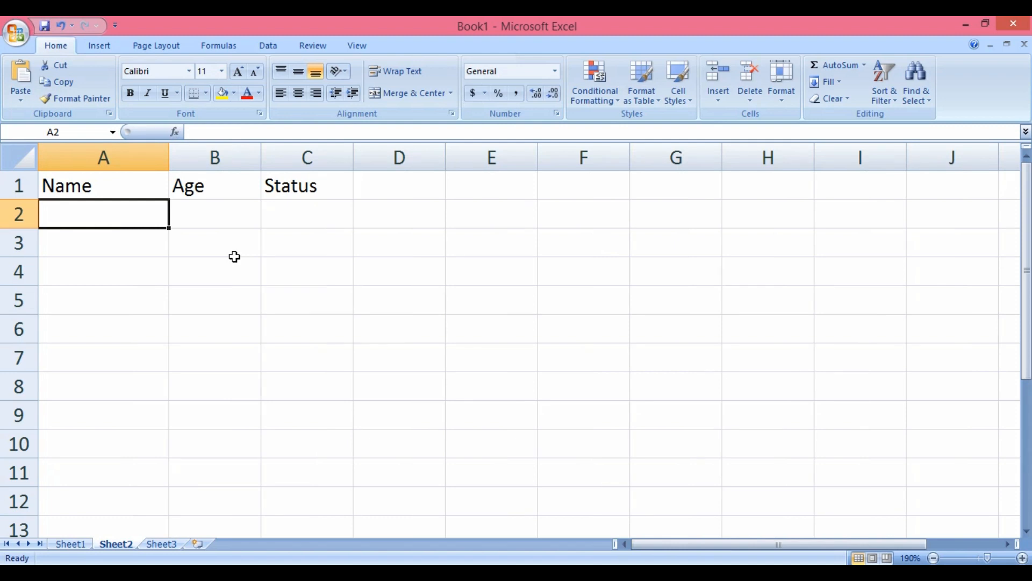
pyautogui.write('RAm')
pyautogui.press('BackSpace')
pyautogui.press('BackSpace')
pyautogui.write('am')
pyautogui.press('Tab')
pyautogui.write('24')
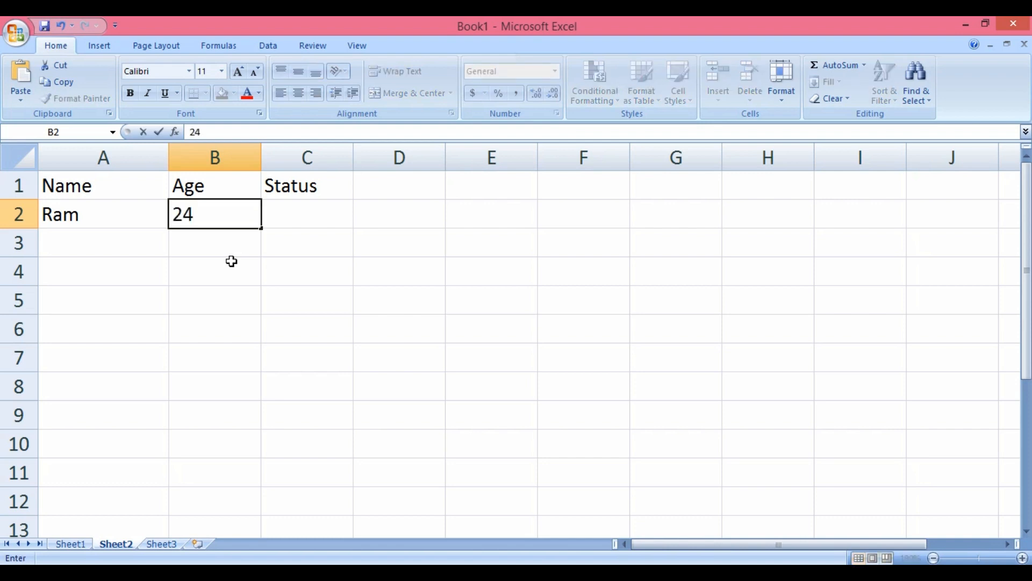
pyautogui.press('Return')
# Add four more names with ages 19, 17, 25 and 18, then widen column C
pyautogui.write('Hari\t19 Mohit')
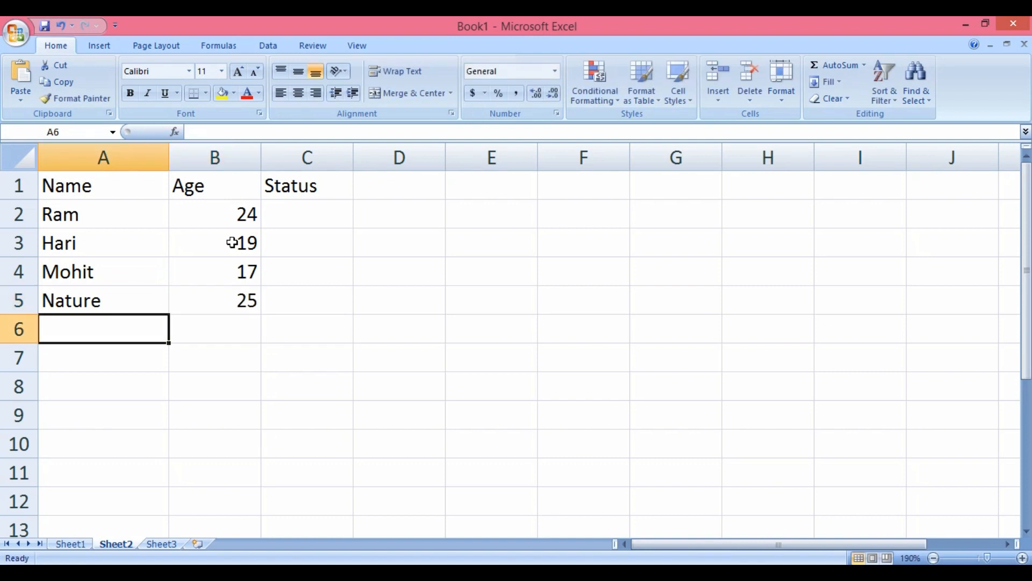
pyautogui.write('\t17 Nature\t25 Monika')
pyautogui.press('Tab')
pyautogui.write('18')
pyautogui.press('Return')
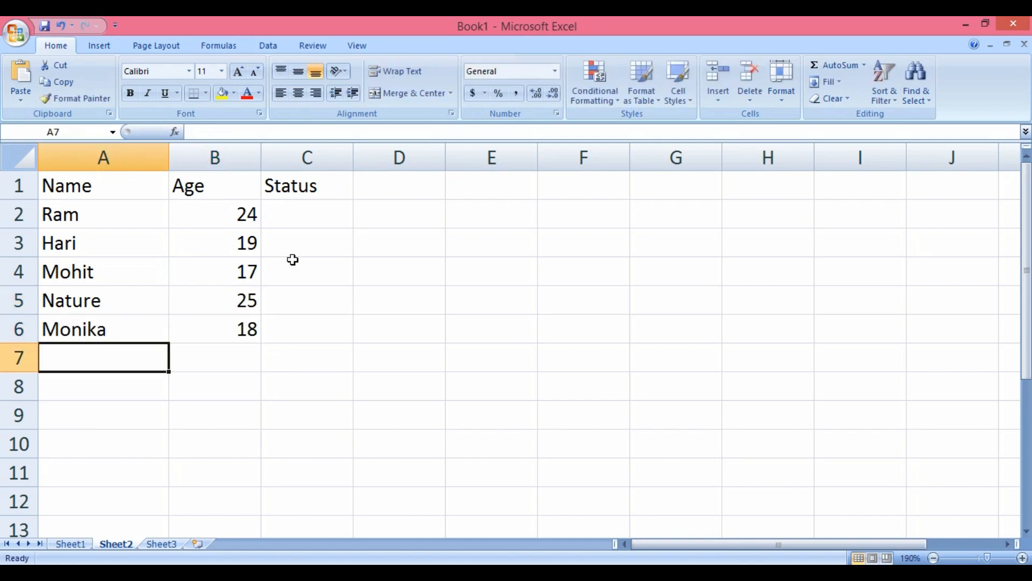
pyautogui.click(301, 223)
pyautogui.moveTo(353, 147); pyautogui.dragTo(393, 148)
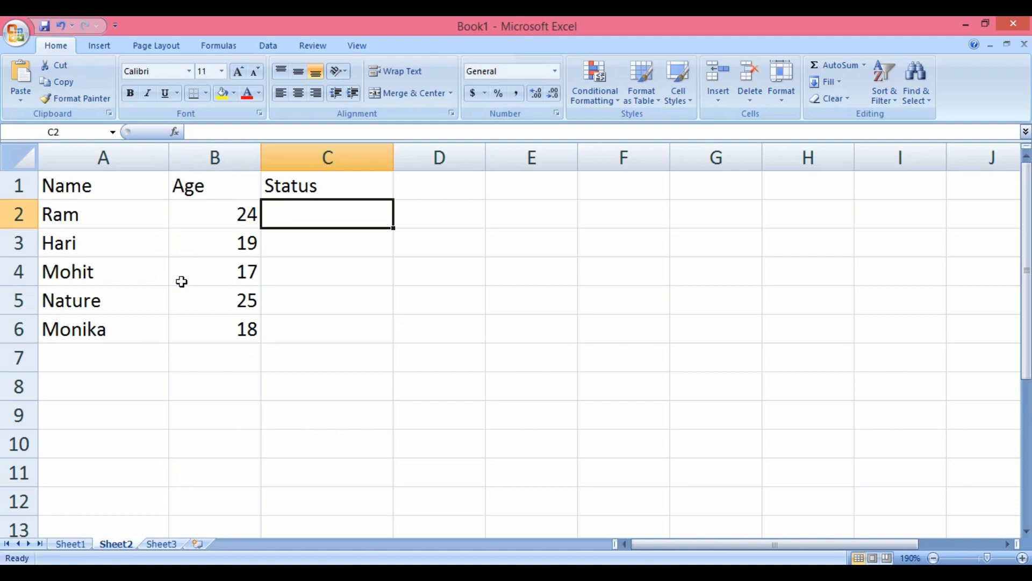
# Enter =IF(B2>17,"Adult","Minor") in C2 so it shows Adult
pyautogui.moveTo(214, 204); pyautogui.dragTo(215, 326)
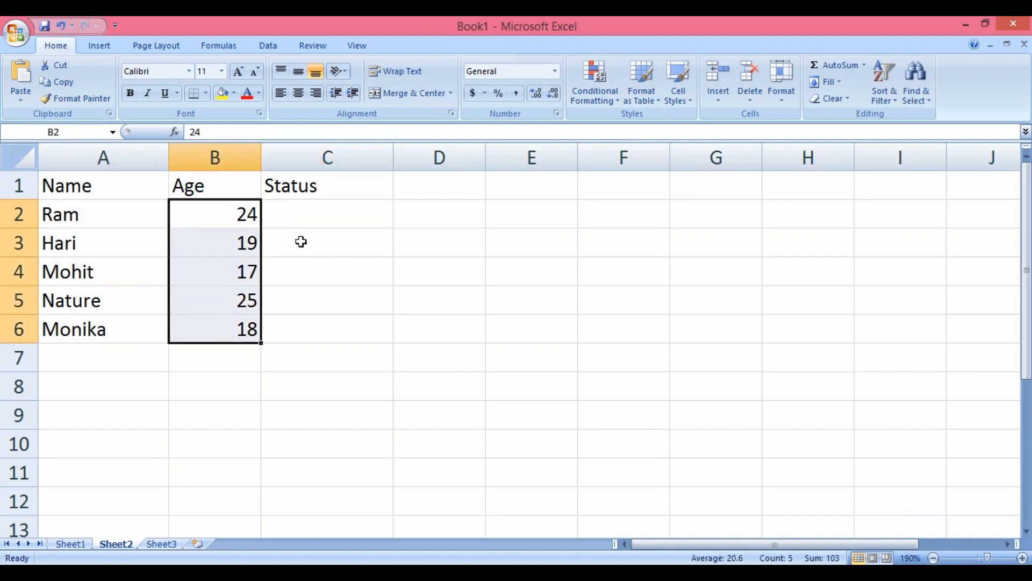
pyautogui.click(304, 219)
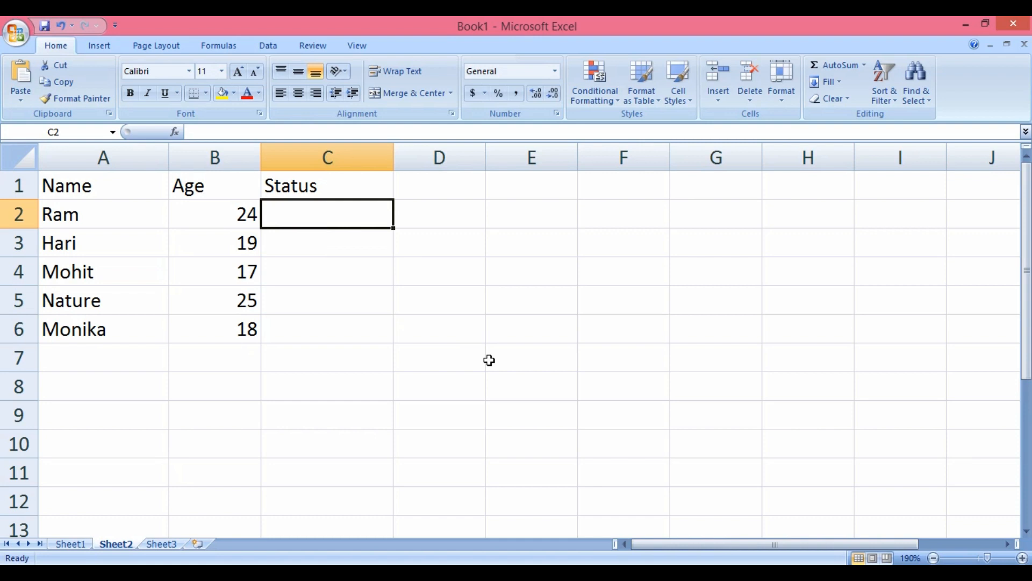
pyautogui.write('=if')
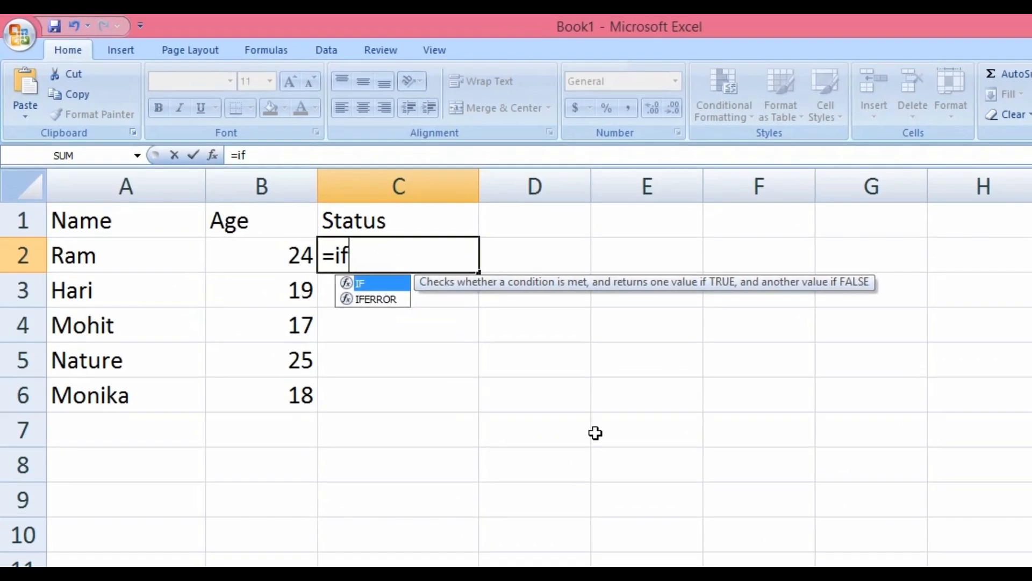
pyautogui.write('(')
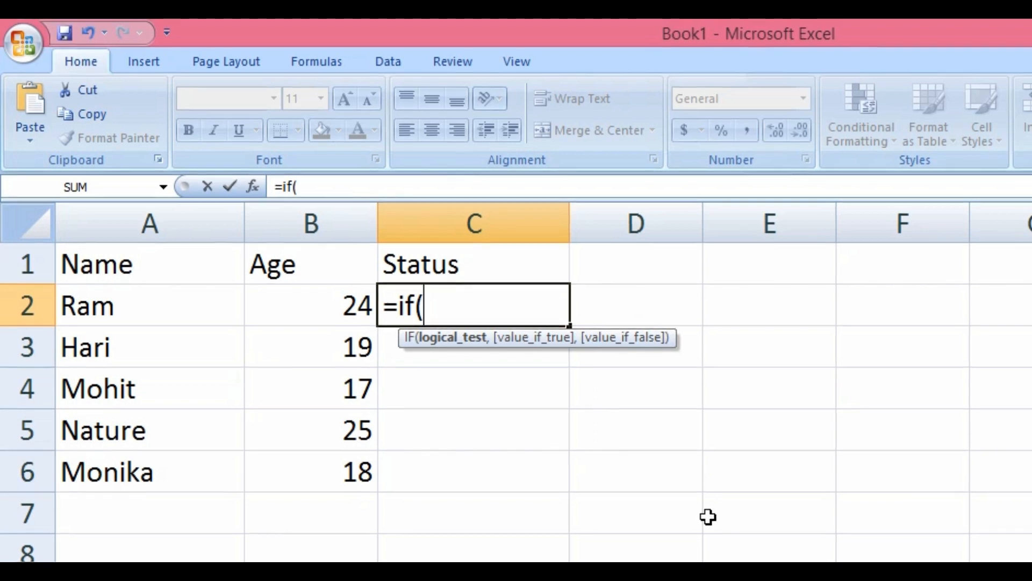
pyautogui.click(314, 303)
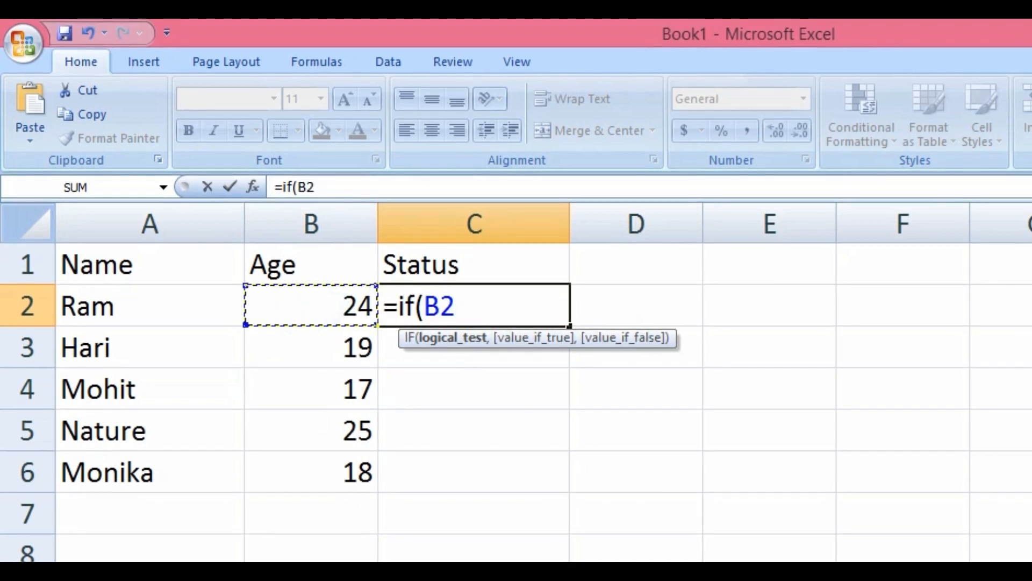
pyautogui.write('>')
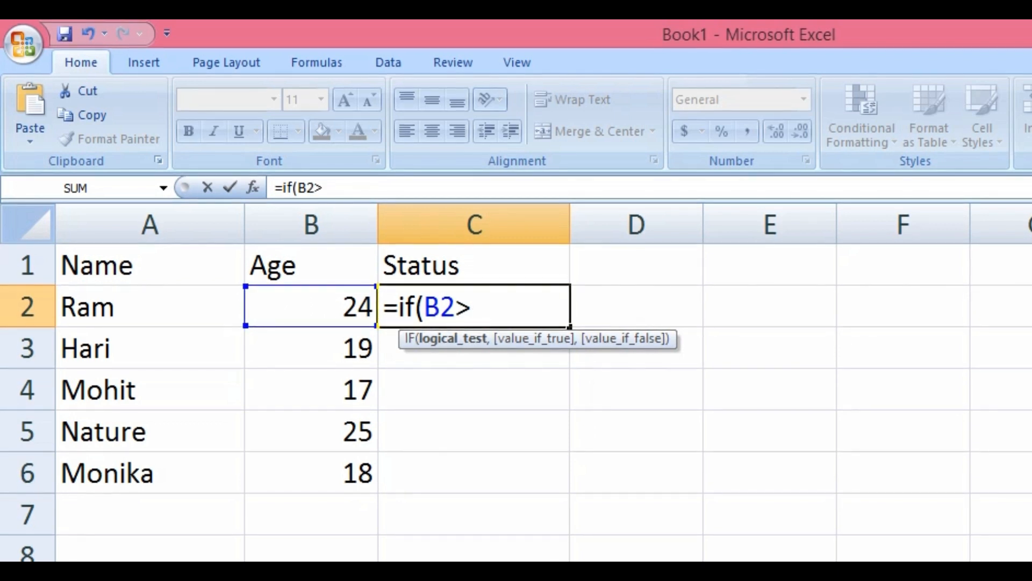
pyautogui.write('17')
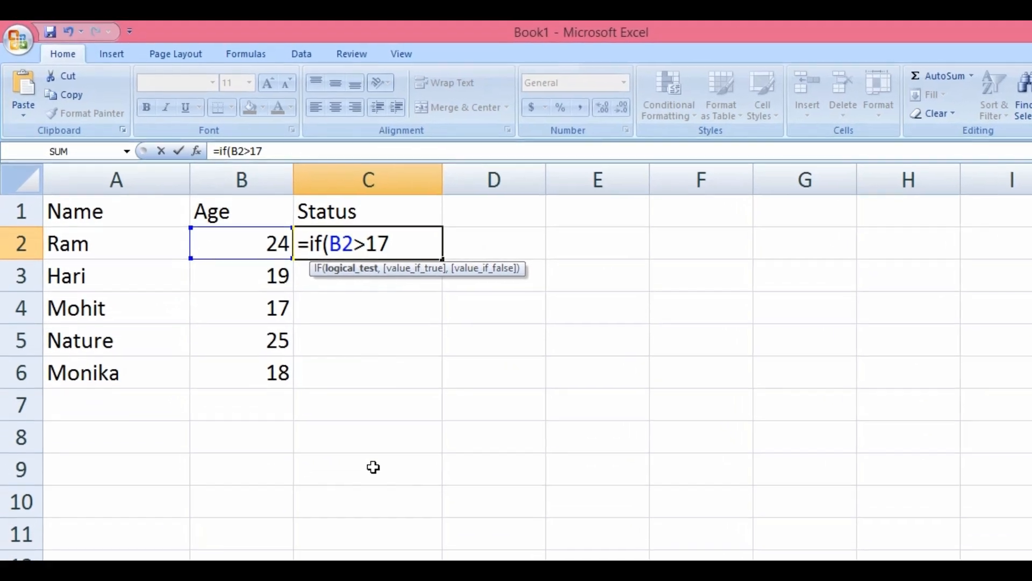
pyautogui.write(',')
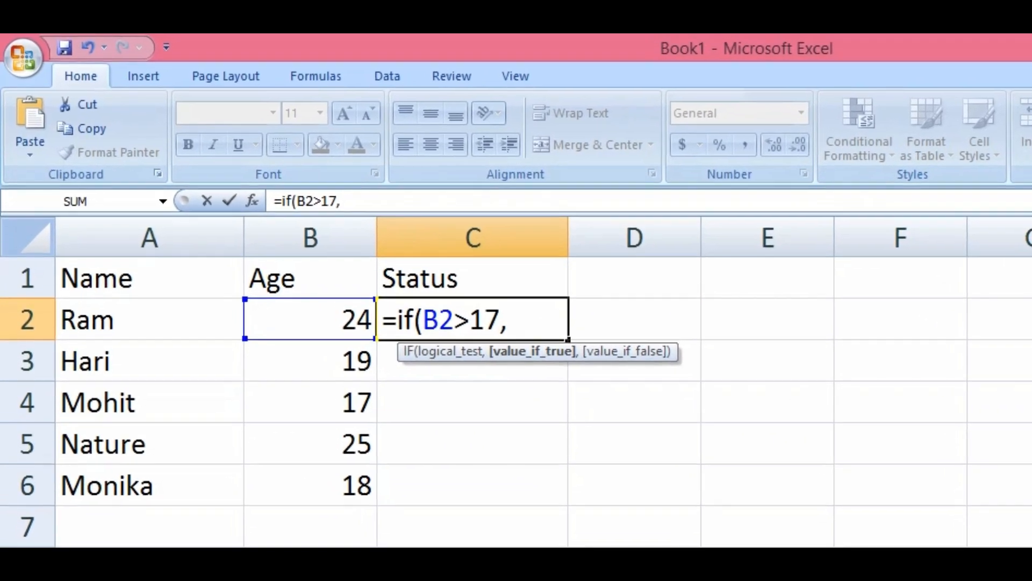
pyautogui.write('"Adult')
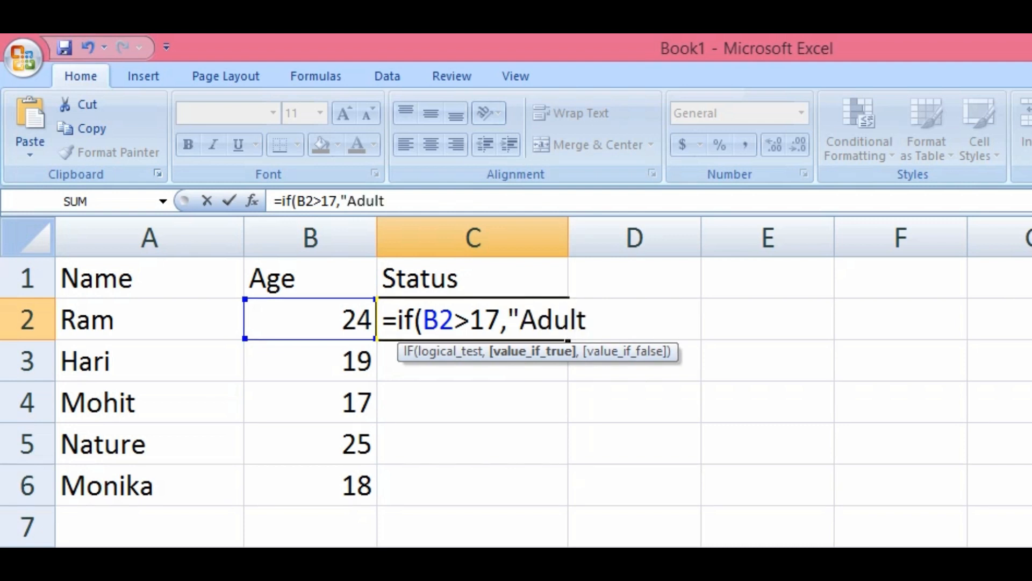
pyautogui.write('",')
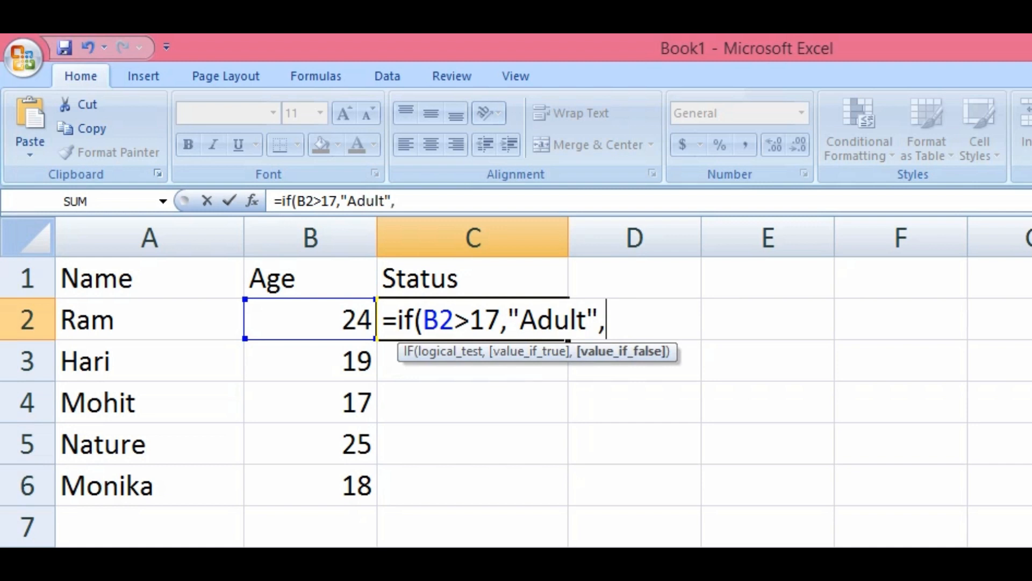
pyautogui.write('"M')
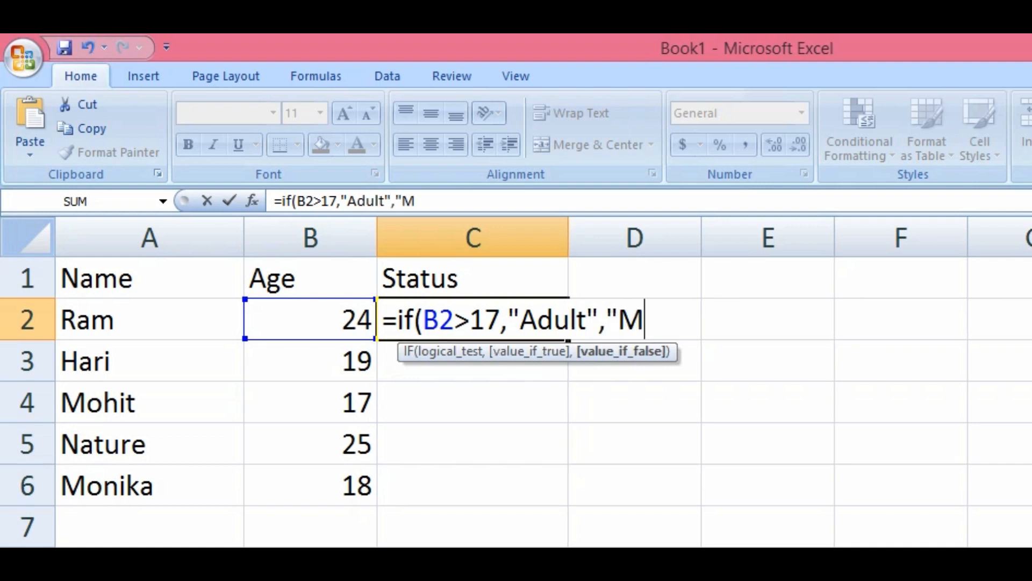
pyautogui.write('inor")')
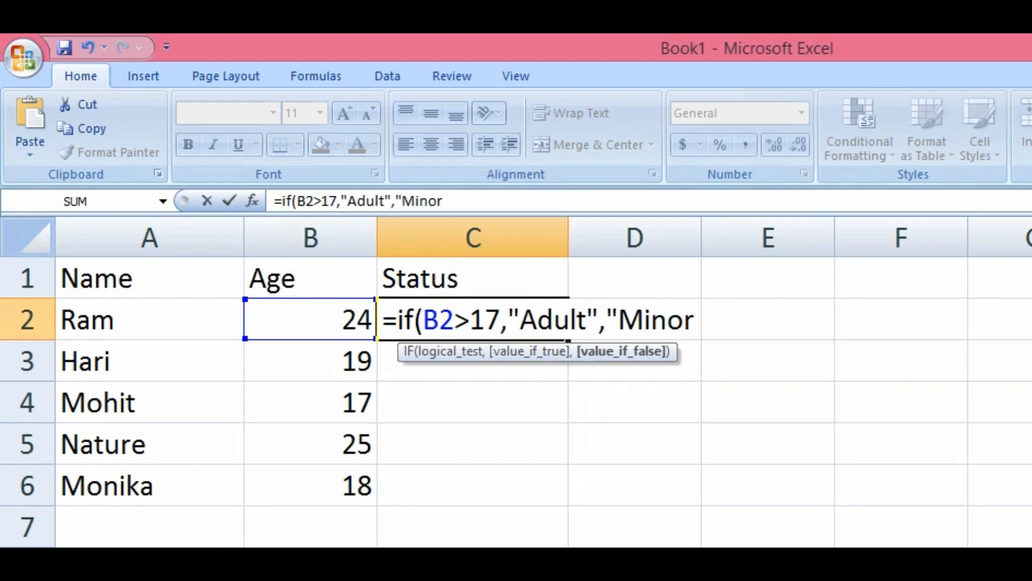
pyautogui.press('Return')
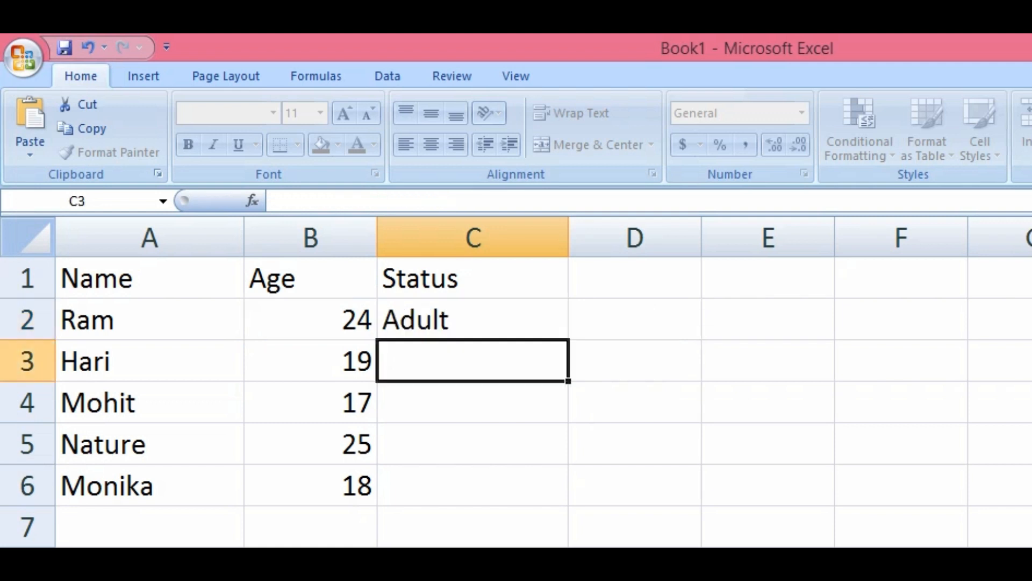
pyautogui.click(482, 322)
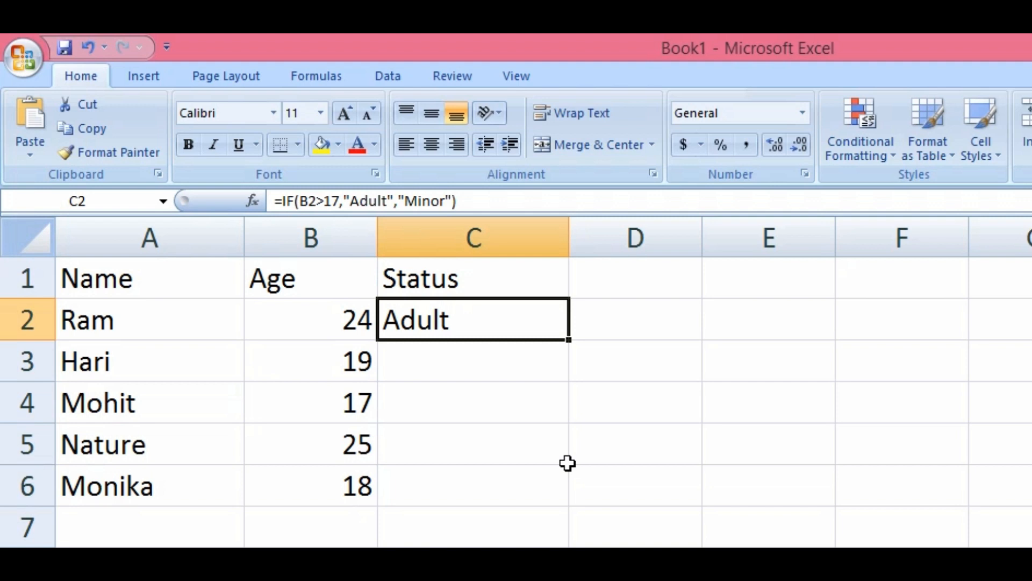
# Fill the Adult/Minor IF formula into C2:C6, giving Adult, Adult, Minor, Adult, Adult
pyautogui.moveTo(568, 463); pyautogui.dragTo(567, 473)
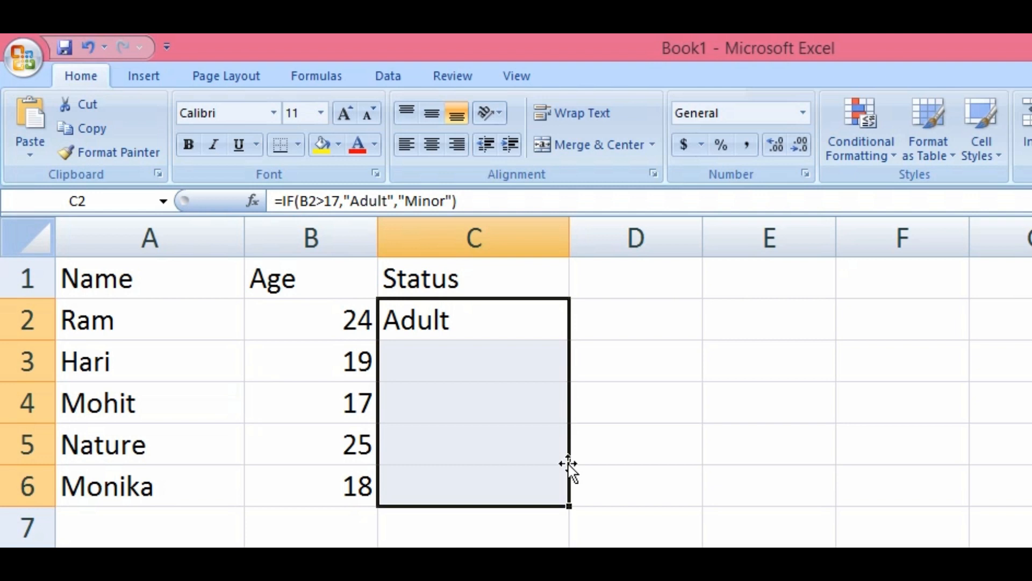
pyautogui.press('F2')
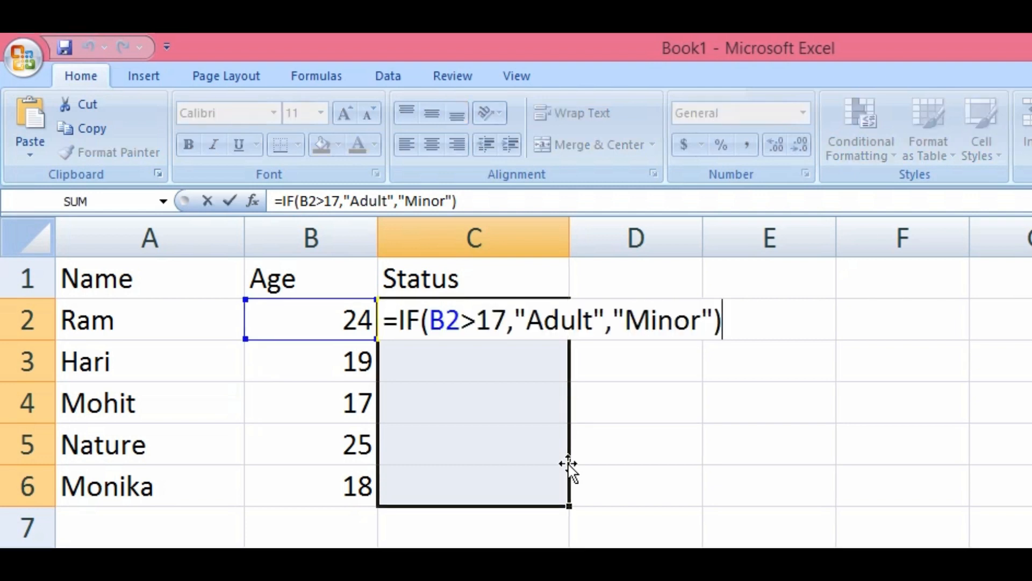
pyautogui.hotkey('ctrl', 'Return')
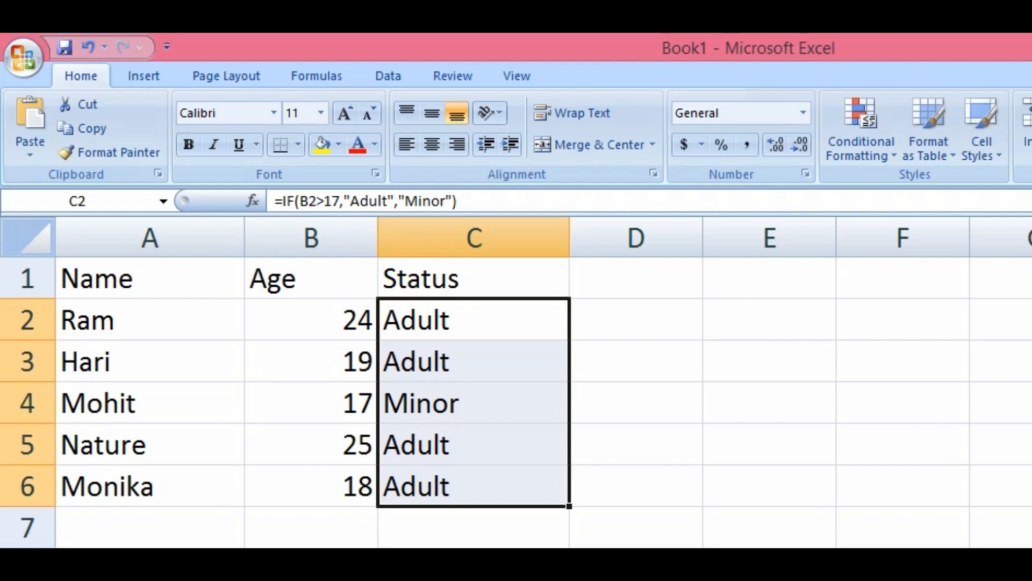
pyautogui.click(833, 458)
pyautogui.click(342, 407)
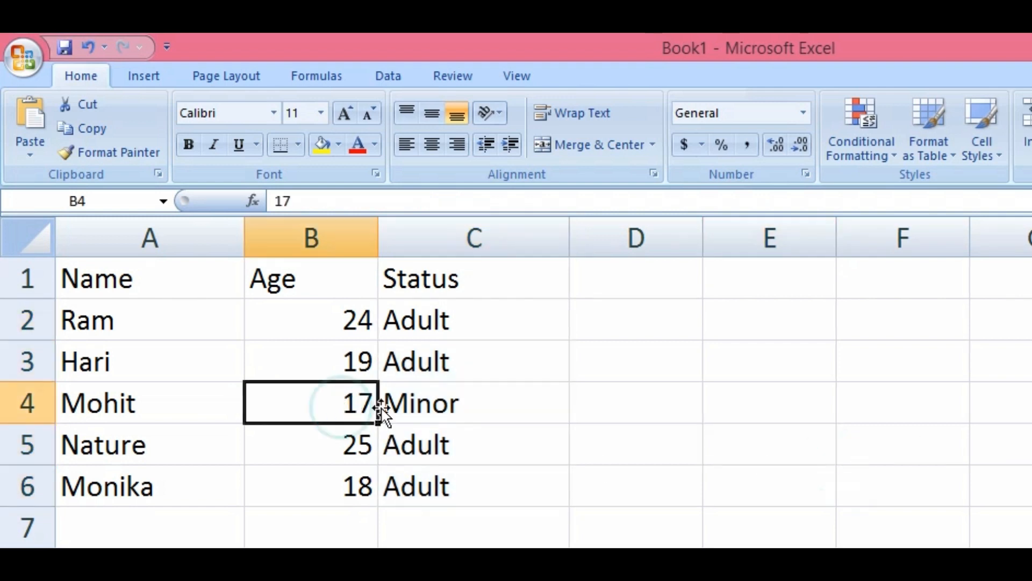
pyautogui.click(434, 403)
# Centre-align the Status column C and recheck the formula in C4
pyautogui.click(431, 239)
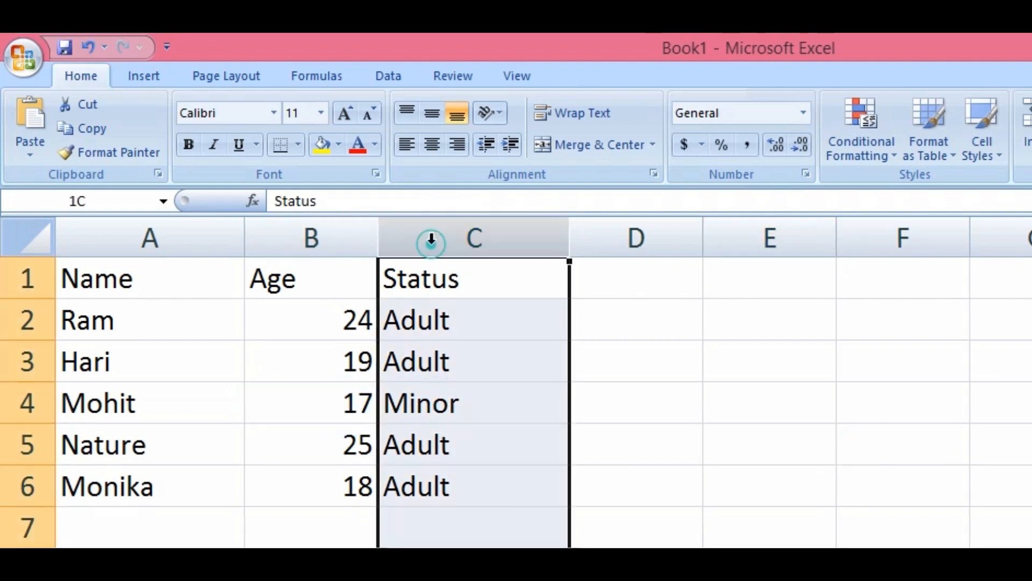
pyautogui.click(430, 145)
pyautogui.click(529, 399)
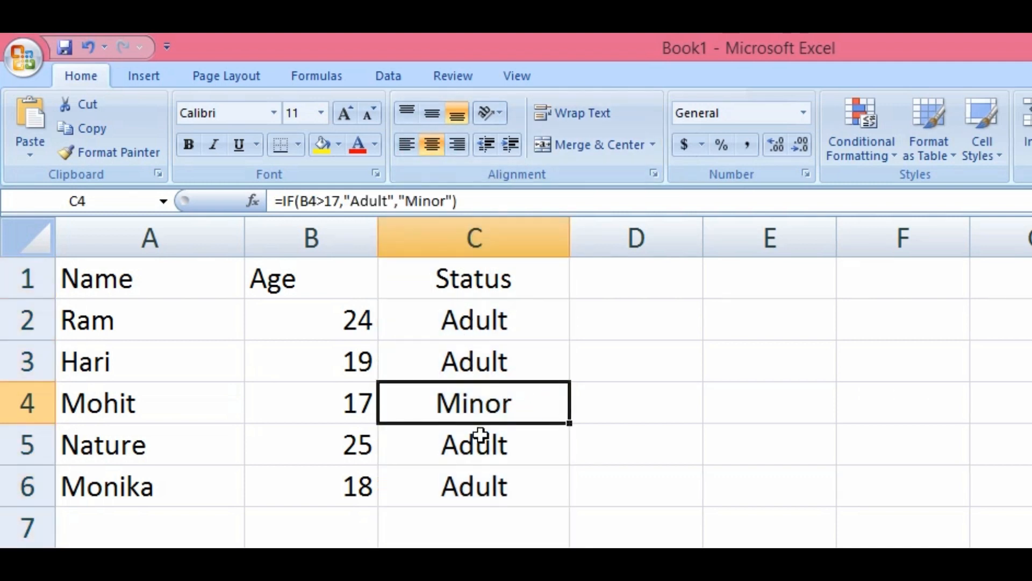
pyautogui.click(322, 366)
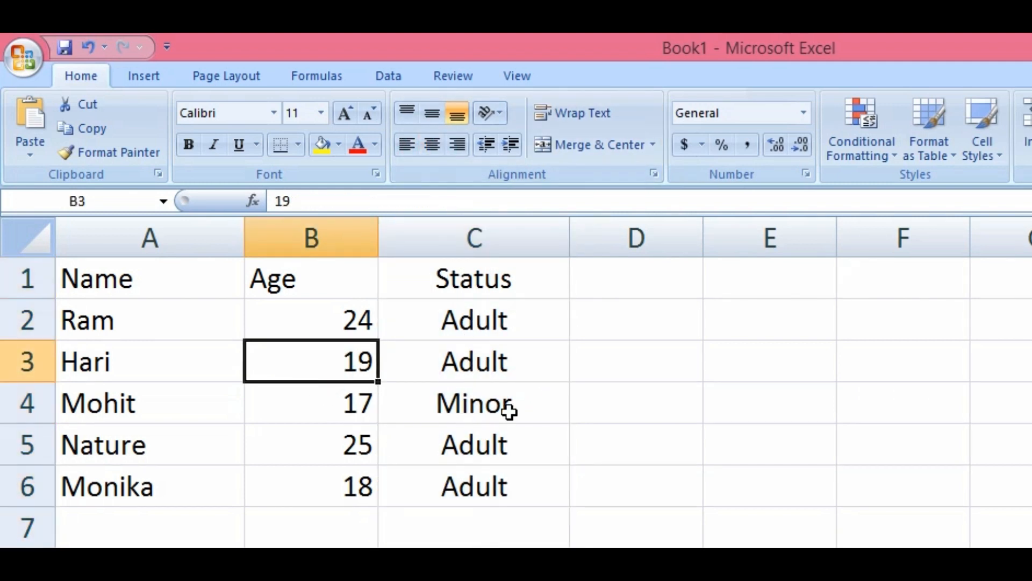
# Enter ages 15, 20, 20 and 10 in B3–B6 so statuses become Minor, Adult, Adult, Minor
pyautogui.write('15')
pyautogui.press('Return')
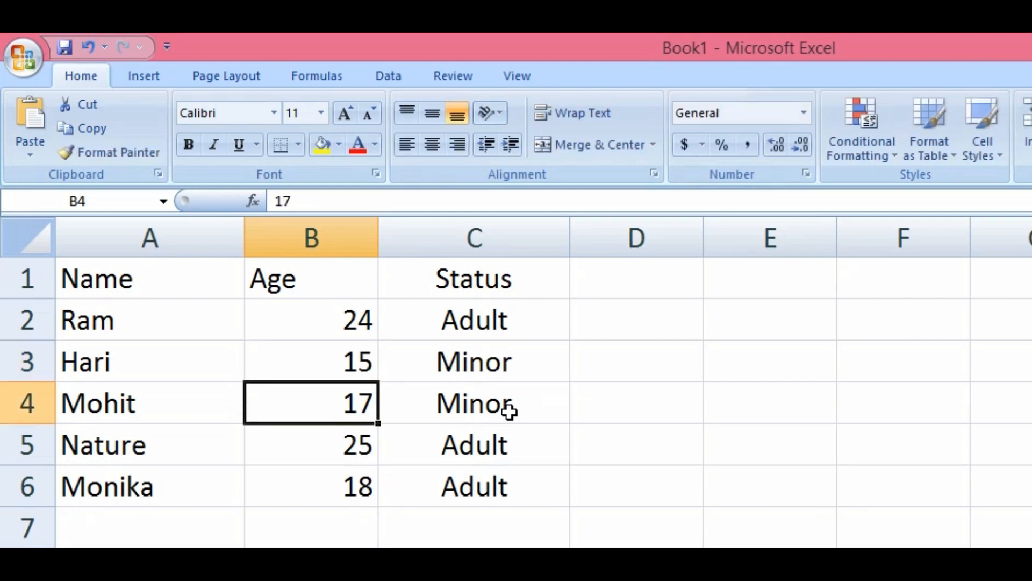
pyautogui.write('20')
pyautogui.press('Return')
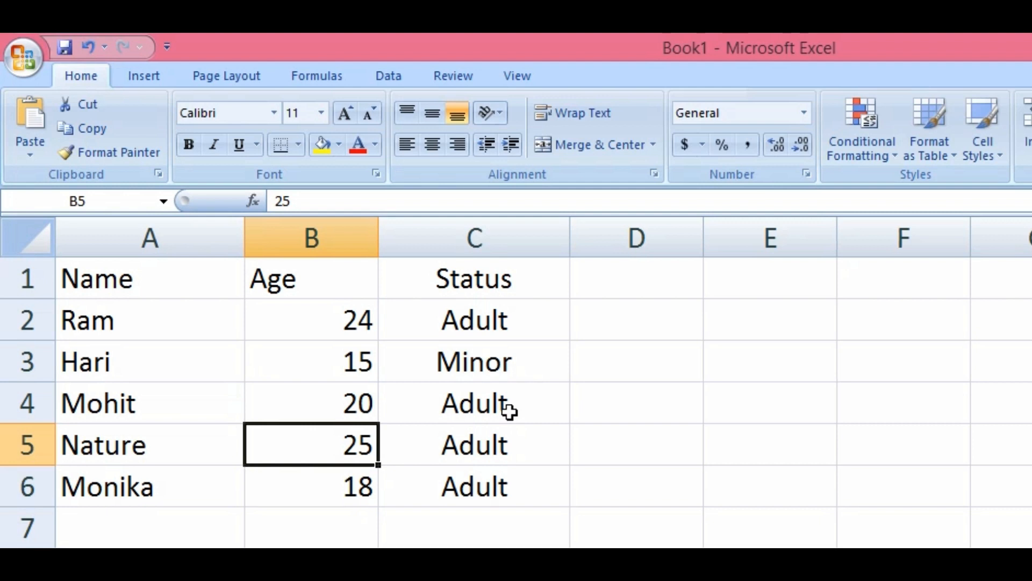
pyautogui.write('20')
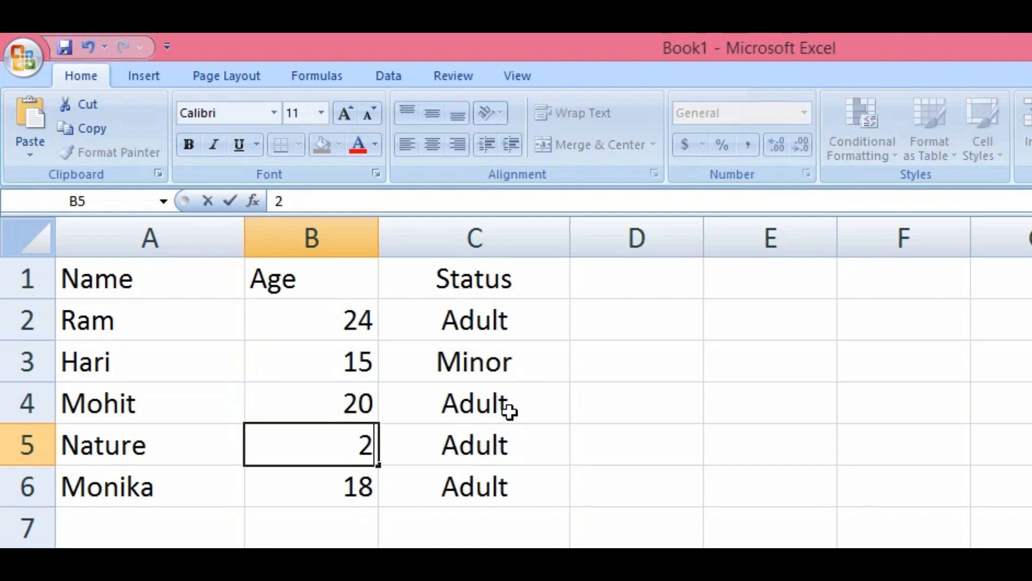
pyautogui.press('Return')
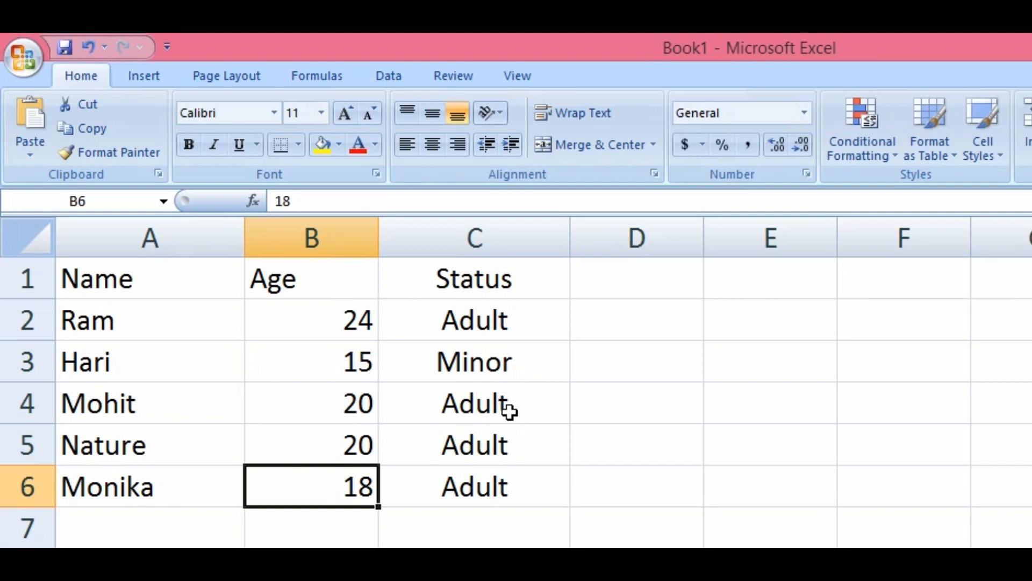
pyautogui.write('10')
pyautogui.press('Return')
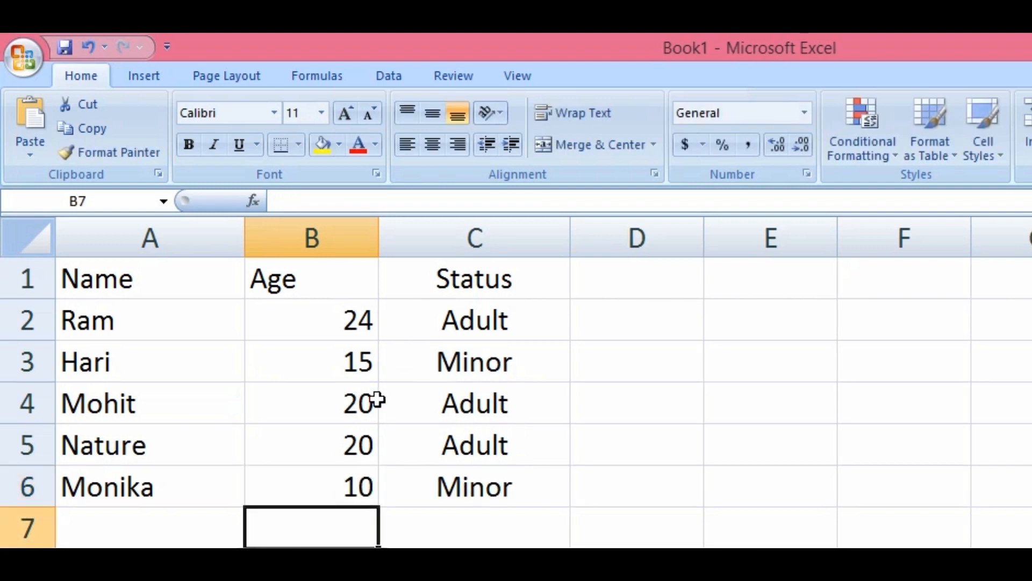
pyautogui.click(471, 322)
pyautogui.doubleClick(468, 318)
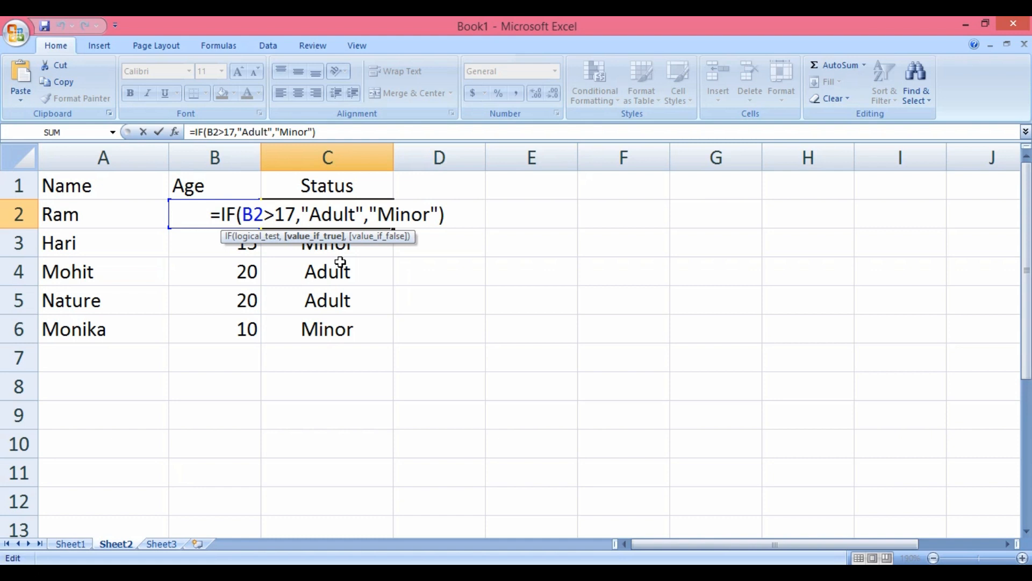
pyautogui.press('Return')
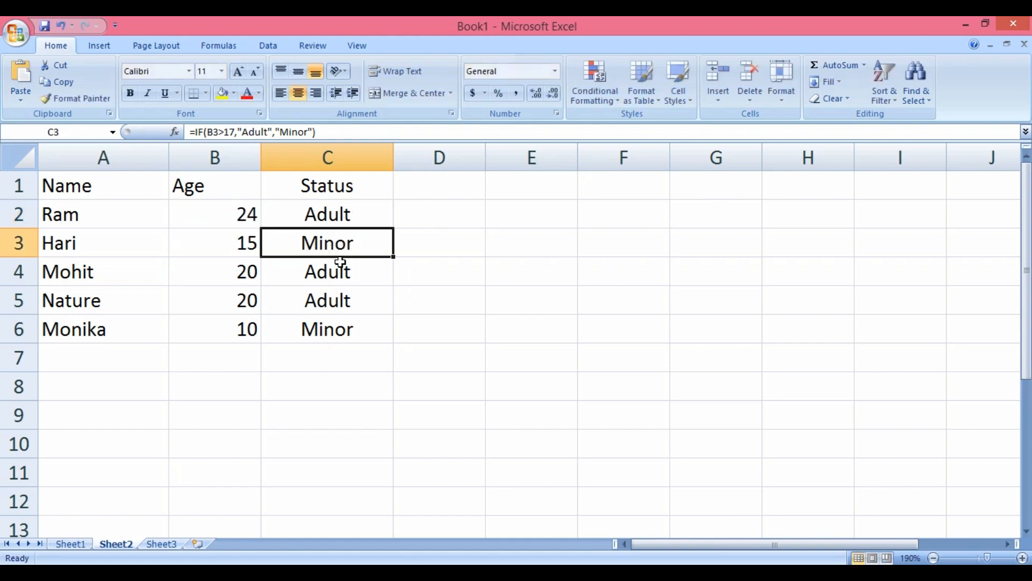